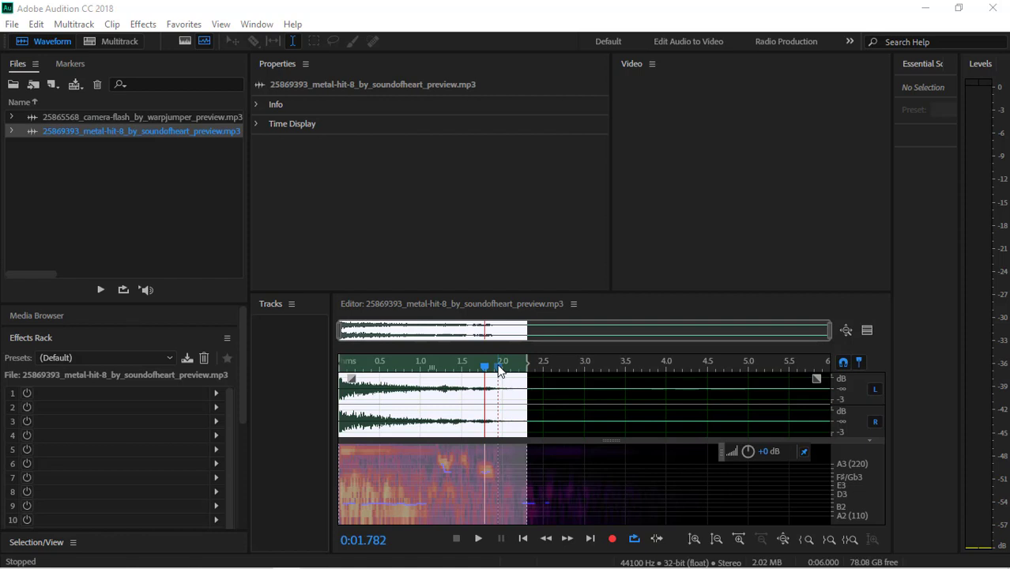
Play the selected part of the metal-hit clip from 0:00.000 and pause the playback.
{"action": "left_click_drag", "start_coordinate": [486, 372], "coordinate": [341, 395]}
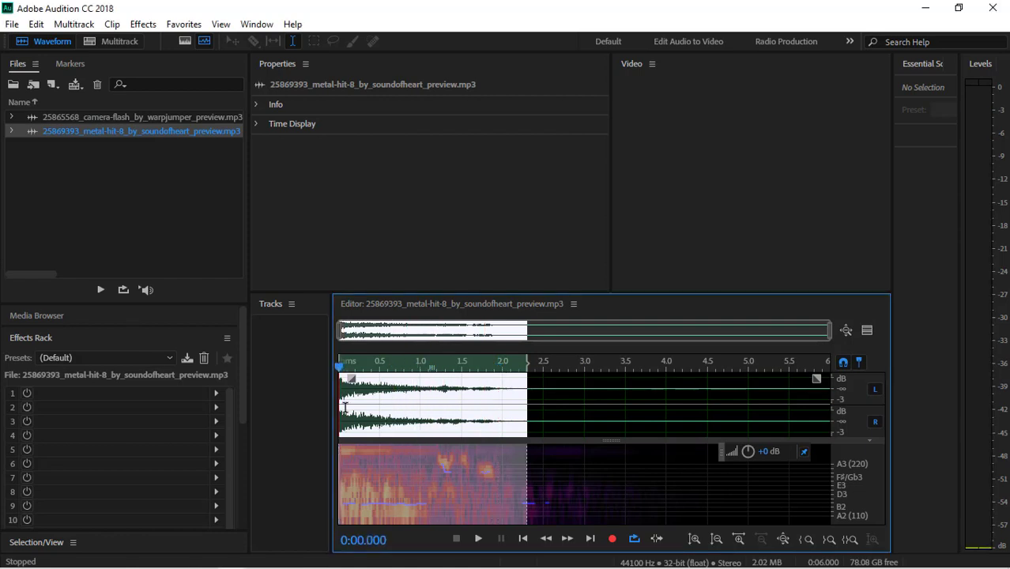
{"action": "left_click", "coordinate": [478, 539]}
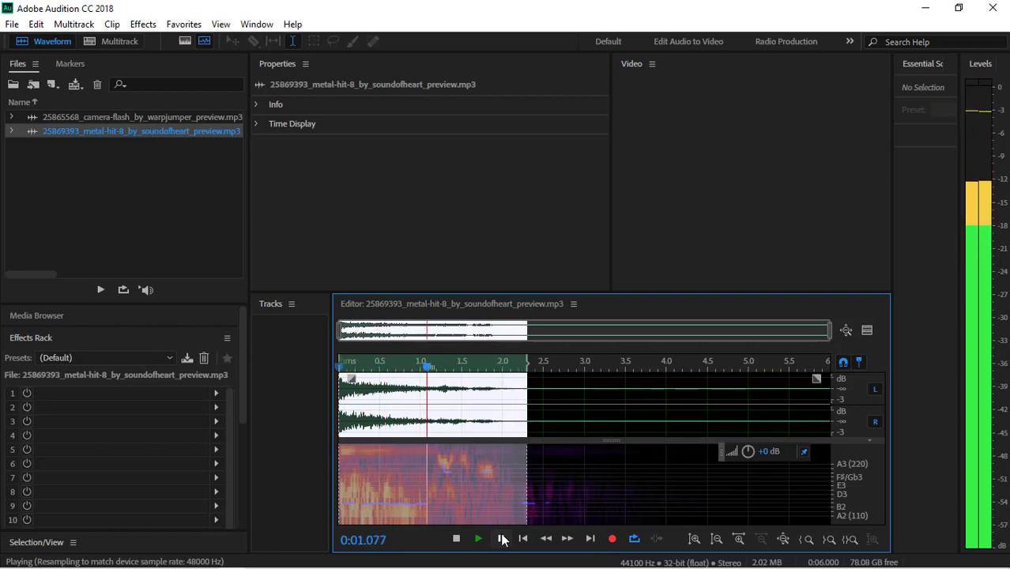
{"action": "left_click", "coordinate": [501, 539]}
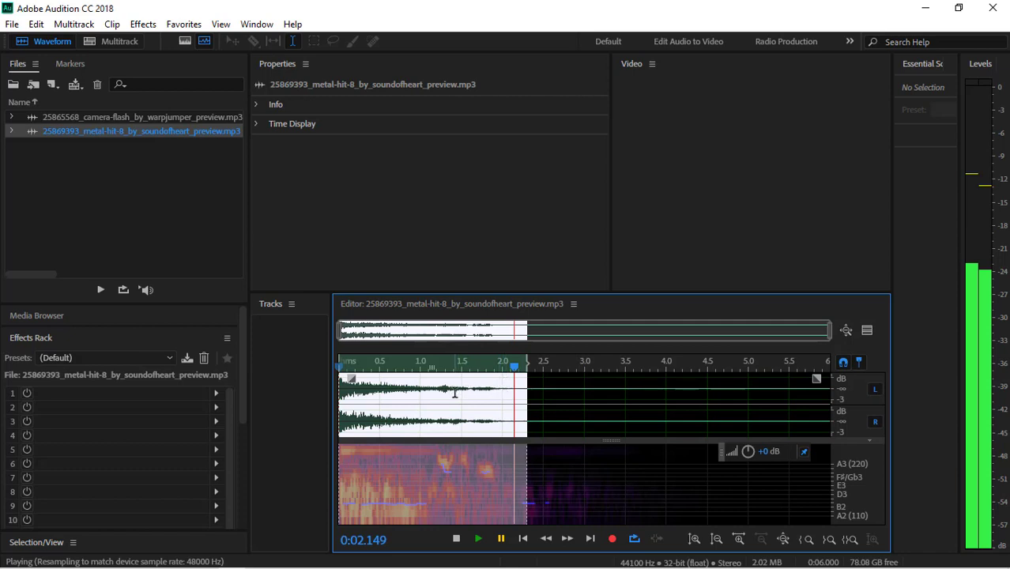
Clear the waveform selection and replay the metal-hit clip from its beginning, stopping after the first second.
{"action": "left_click_drag", "start_coordinate": [452, 391], "coordinate": [463, 393]}
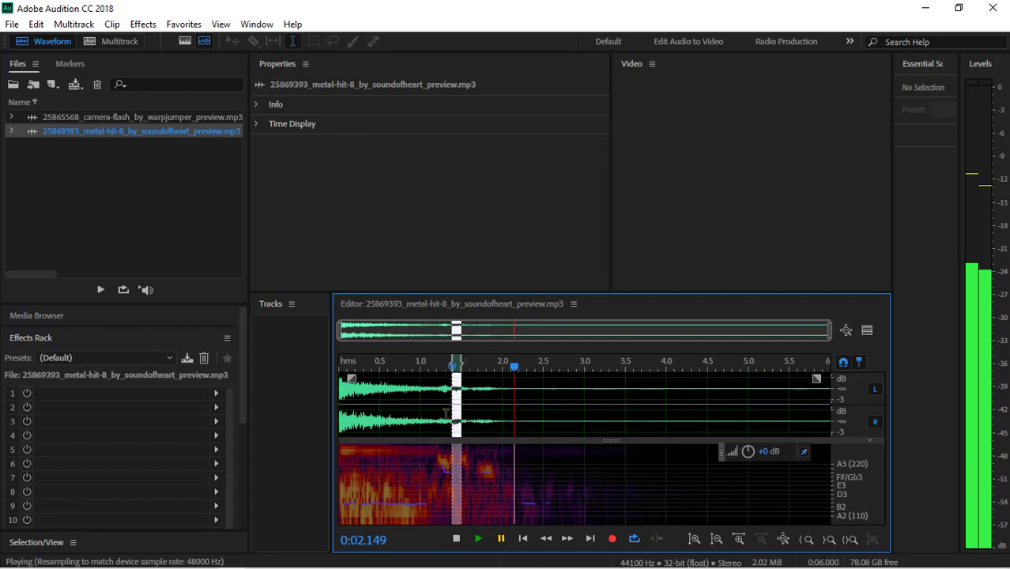
{"action": "left_click", "coordinate": [443, 410]}
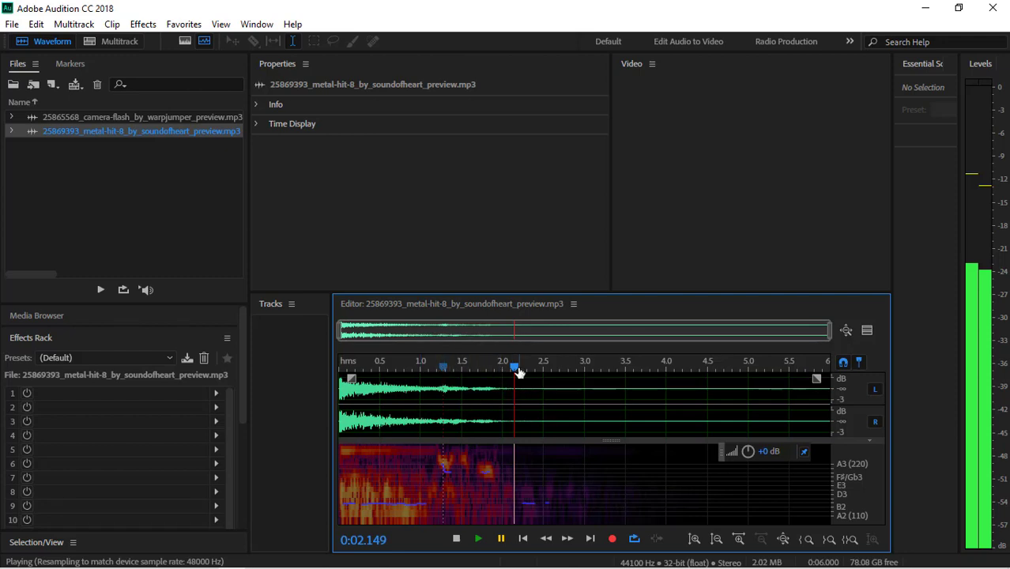
{"action": "left_click_drag", "start_coordinate": [520, 373], "coordinate": [342, 388]}
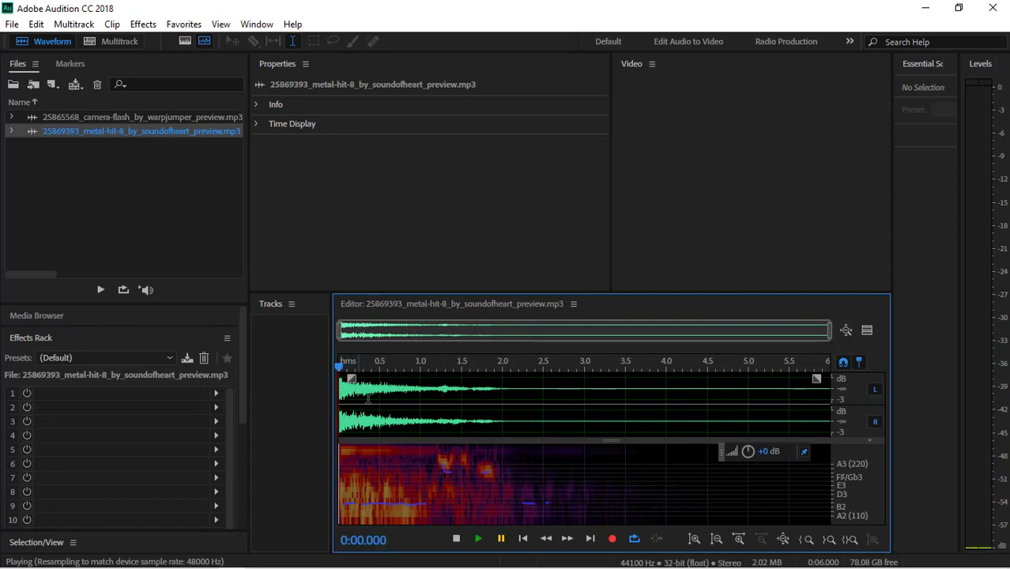
{"action": "key", "text": "space"}
{"action": "key", "text": "space"}
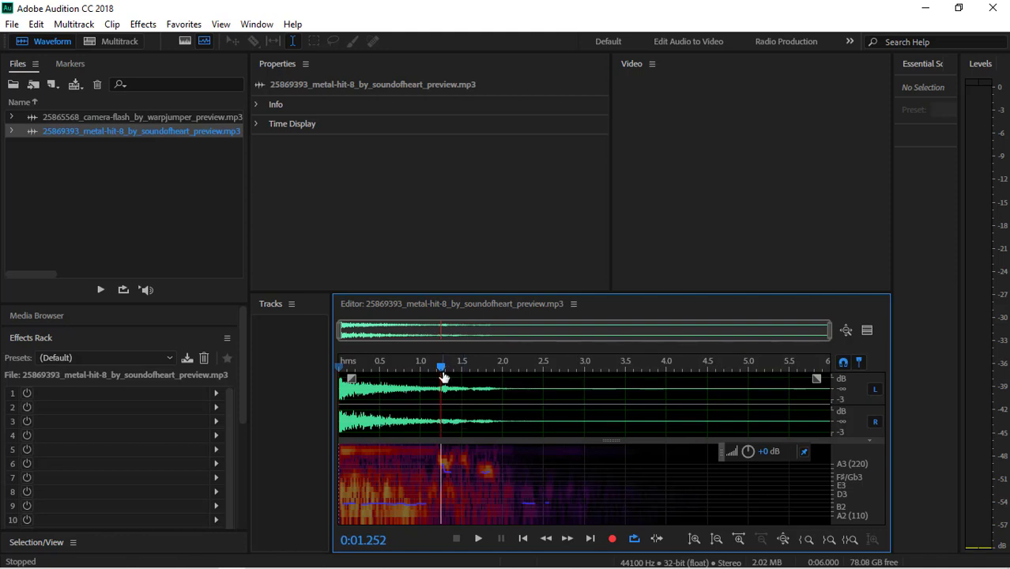
Select about the first 2.5 seconds of the metal-hit waveform and open the Center Channel Extractor effect for it.
{"action": "left_click_drag", "start_coordinate": [445, 376], "coordinate": [432, 373]}
{"action": "left_click_drag", "start_coordinate": [540, 405], "coordinate": [201, 438]}
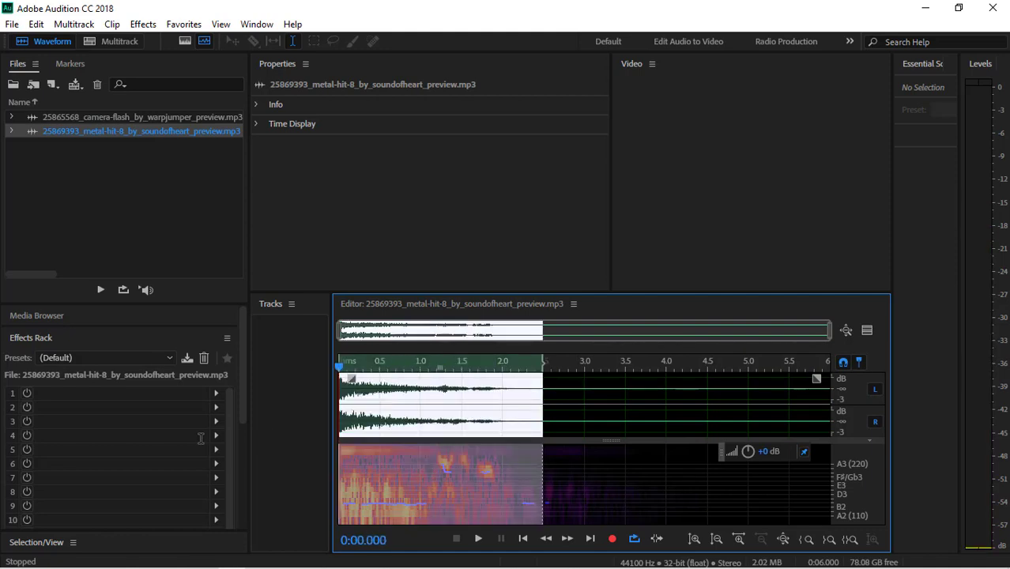
{"action": "left_click", "coordinate": [146, 24]}
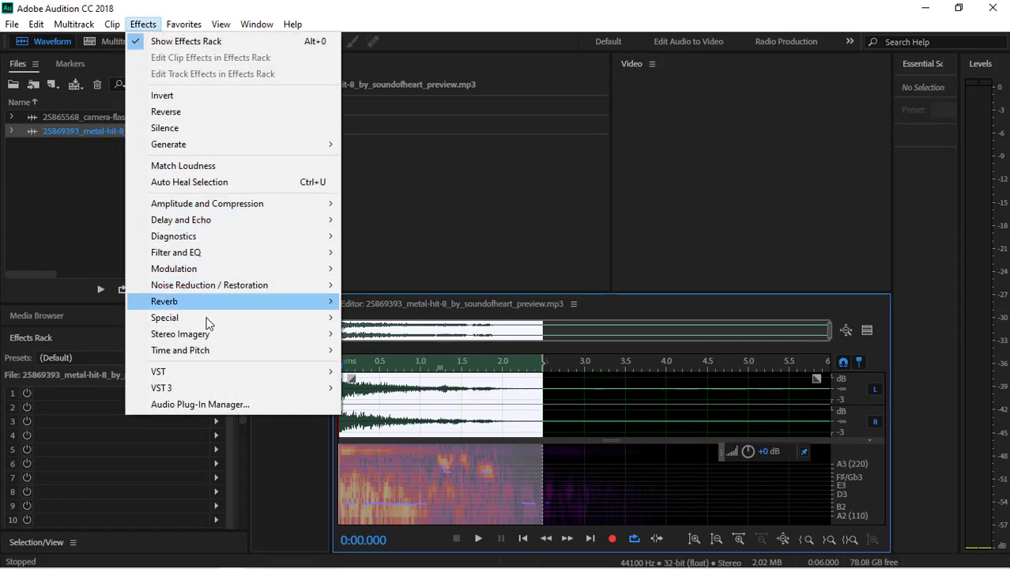
{"action": "mouse_move", "coordinate": [212, 334]}
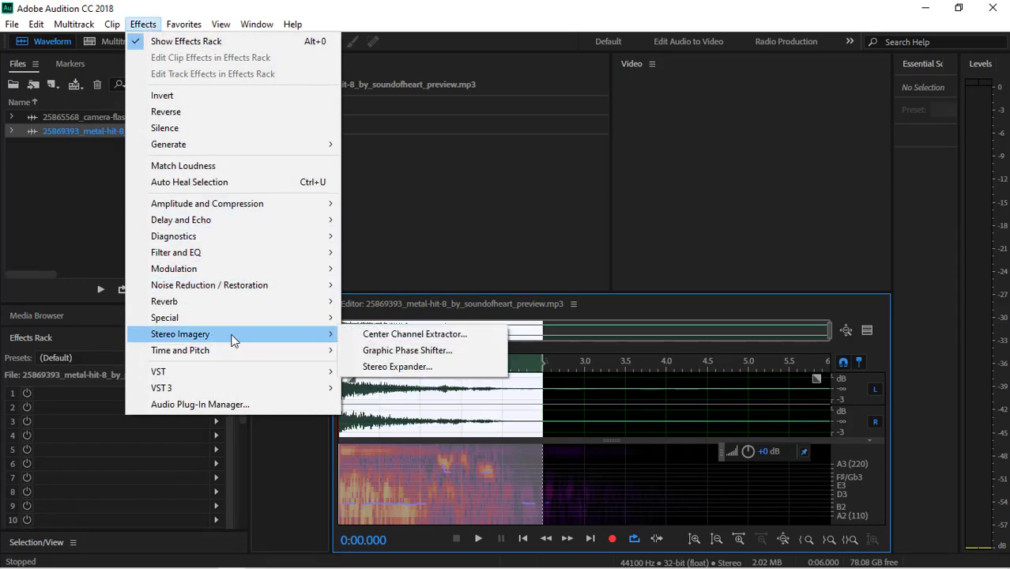
{"action": "left_click", "coordinate": [424, 334]}
{"action": "left_click_drag", "start_coordinate": [319, 19], "coordinate": [382, 100]}
Load the Vocal Remove preset in the Center Channel Extractor and preview the selected audio with it.
{"action": "left_click", "coordinate": [349, 126]}
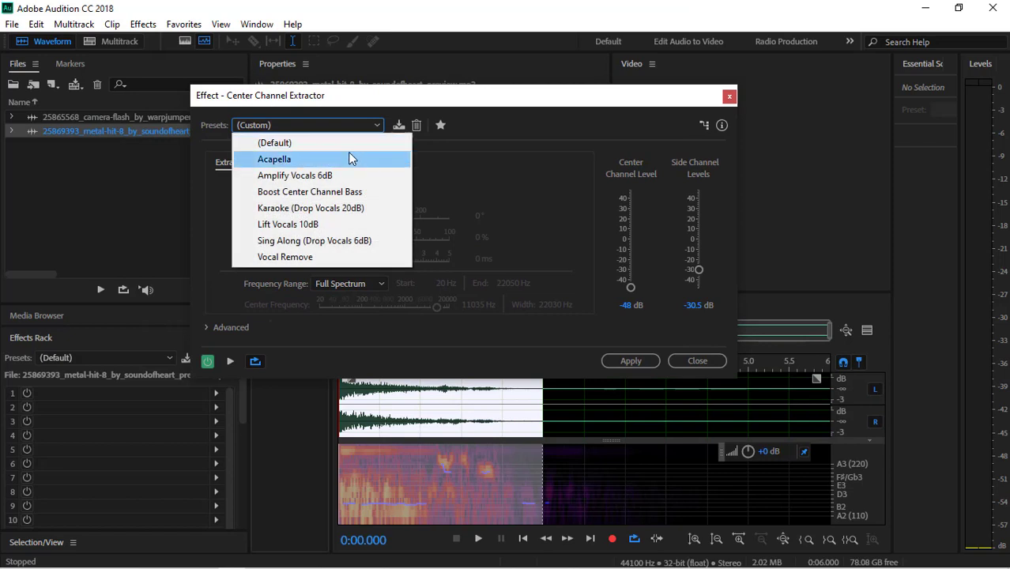
{"action": "left_click", "coordinate": [301, 259]}
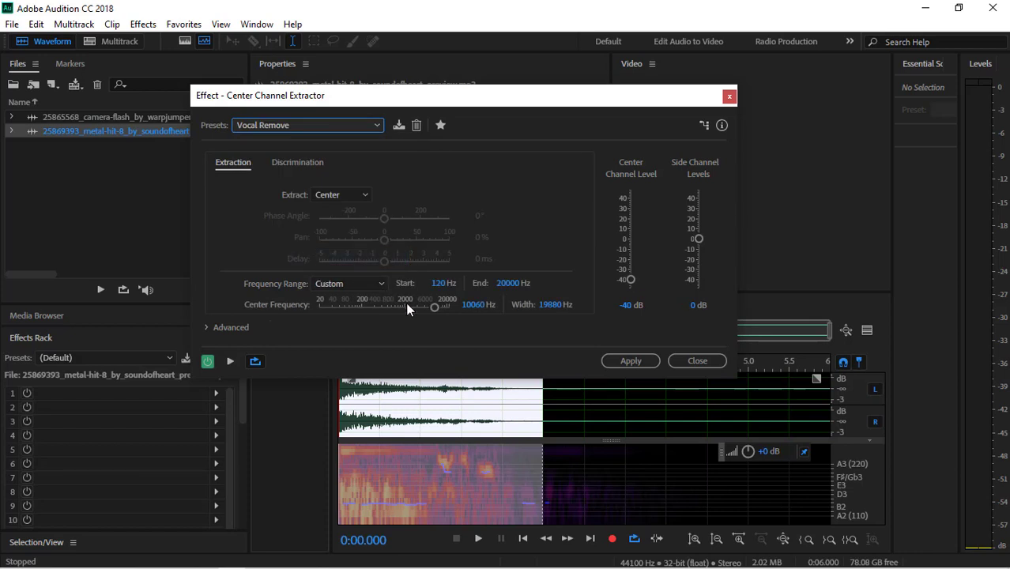
{"action": "left_click", "coordinate": [232, 363]}
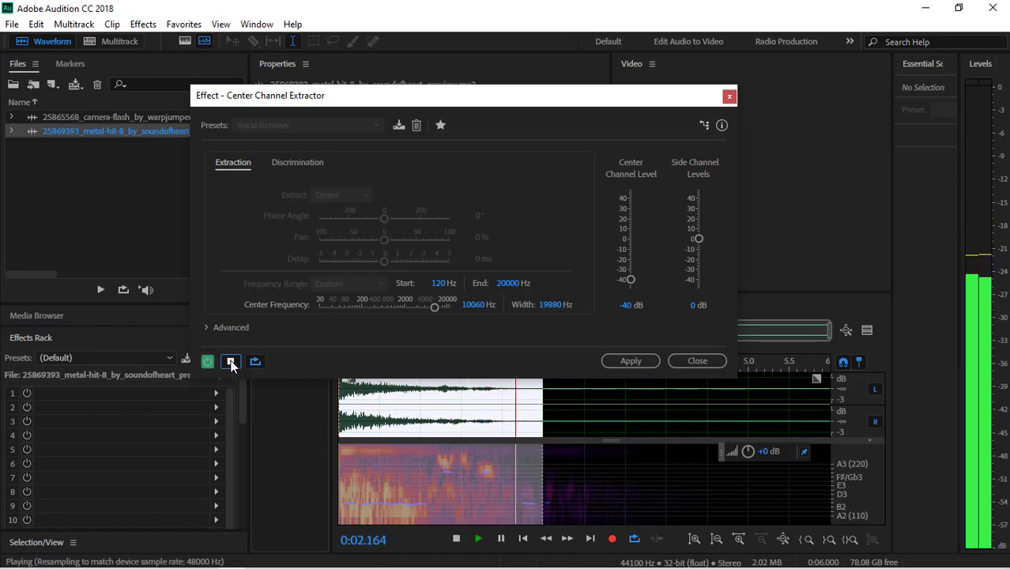
{"action": "left_click", "coordinate": [232, 363]}
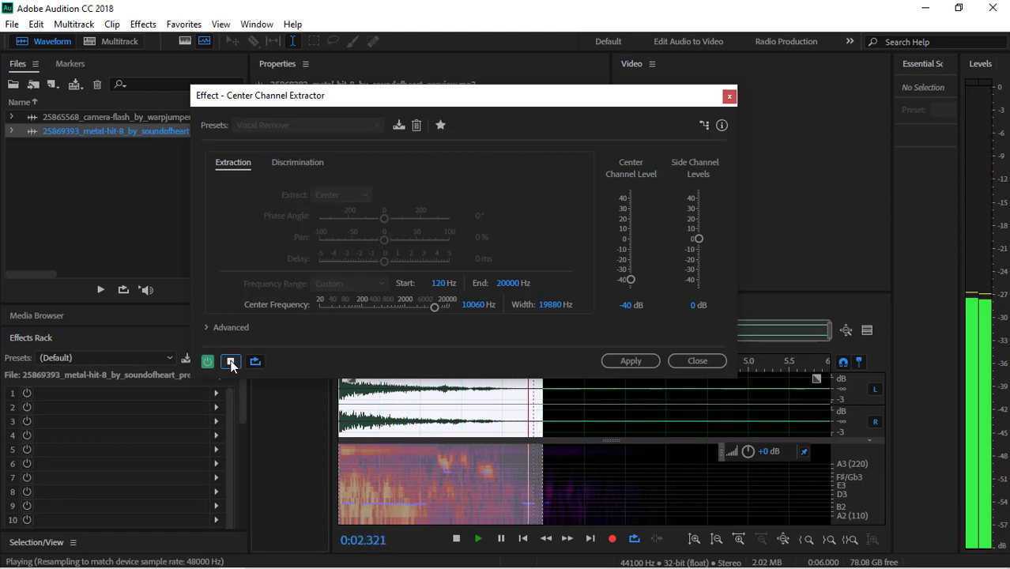
{"action": "left_click", "coordinate": [232, 363]}
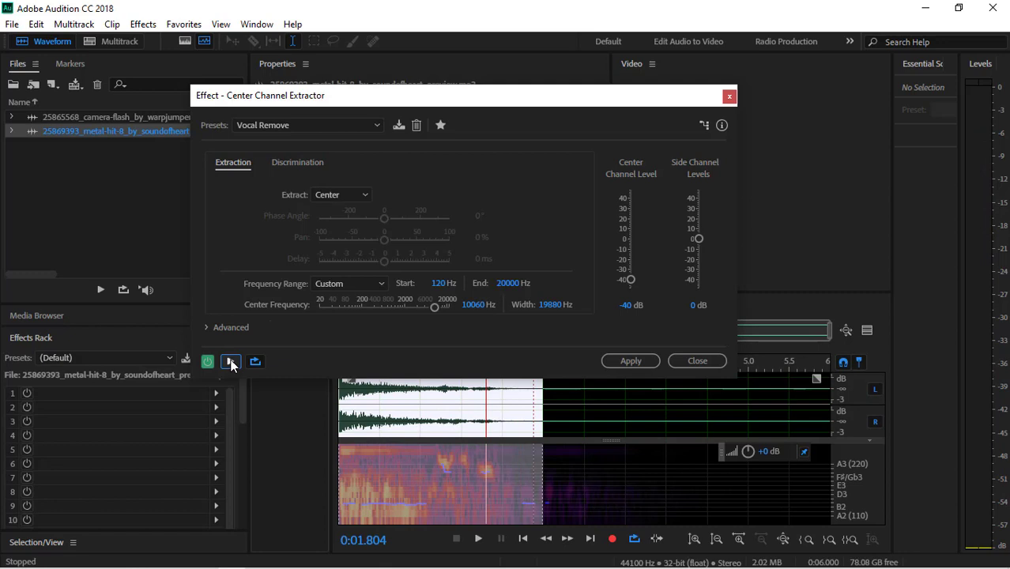
{"action": "left_click", "coordinate": [366, 195]}
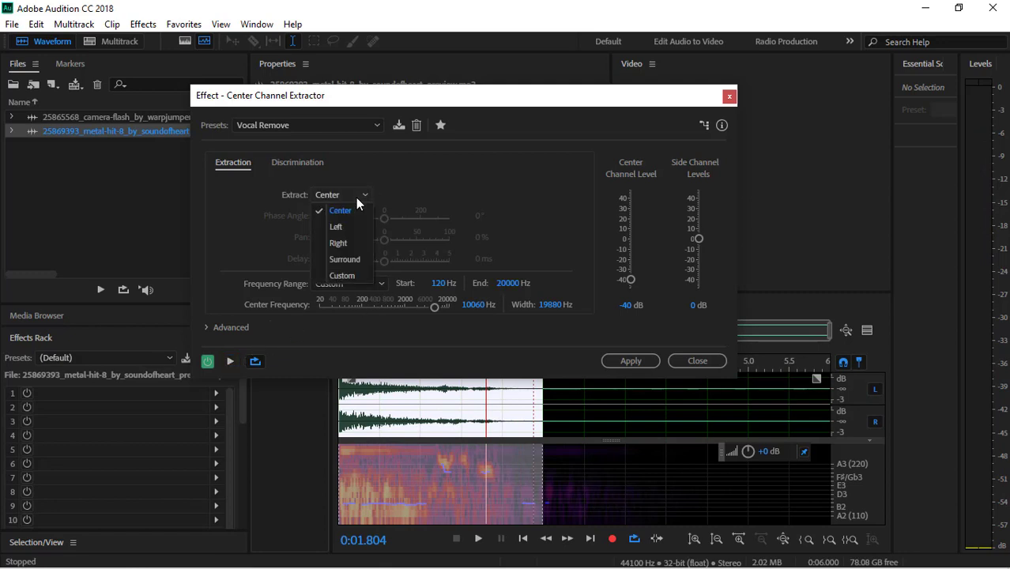
{"action": "left_click", "coordinate": [356, 198]}
{"action": "left_click", "coordinate": [360, 283]}
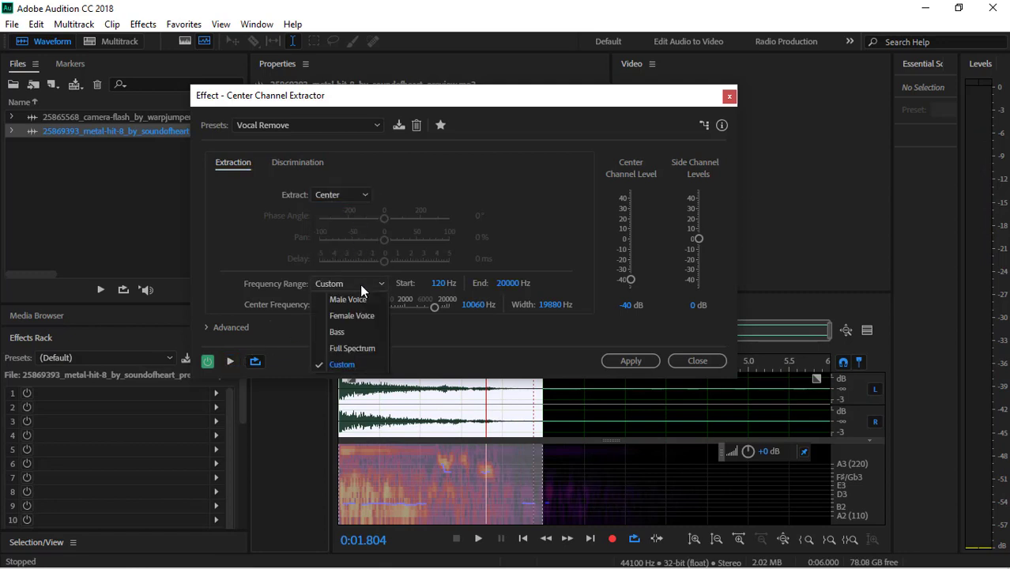
{"action": "left_click", "coordinate": [360, 284]}
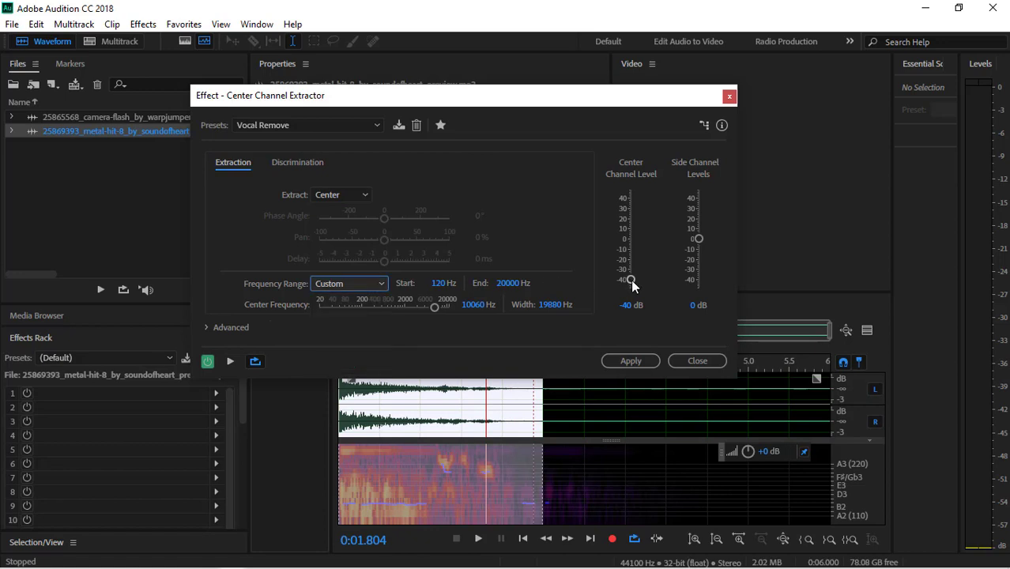
Lower the side channel levels to -31.3 dB and the center channel level to -40.7 dB while previewing the effect.
{"action": "left_click", "coordinate": [698, 240]}
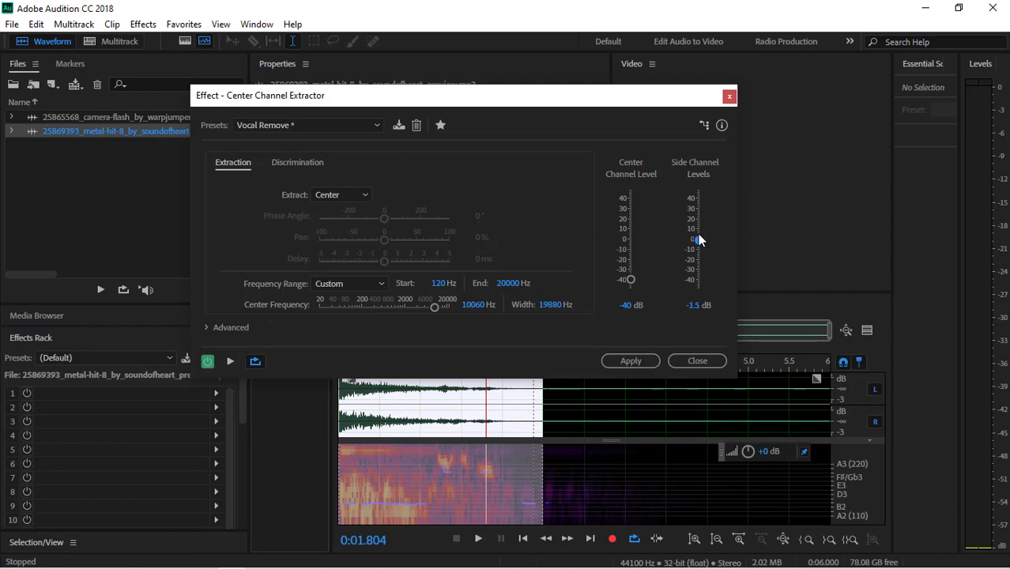
{"action": "left_click", "coordinate": [230, 361]}
{"action": "left_click_drag", "start_coordinate": [701, 231], "coordinate": [702, 260]}
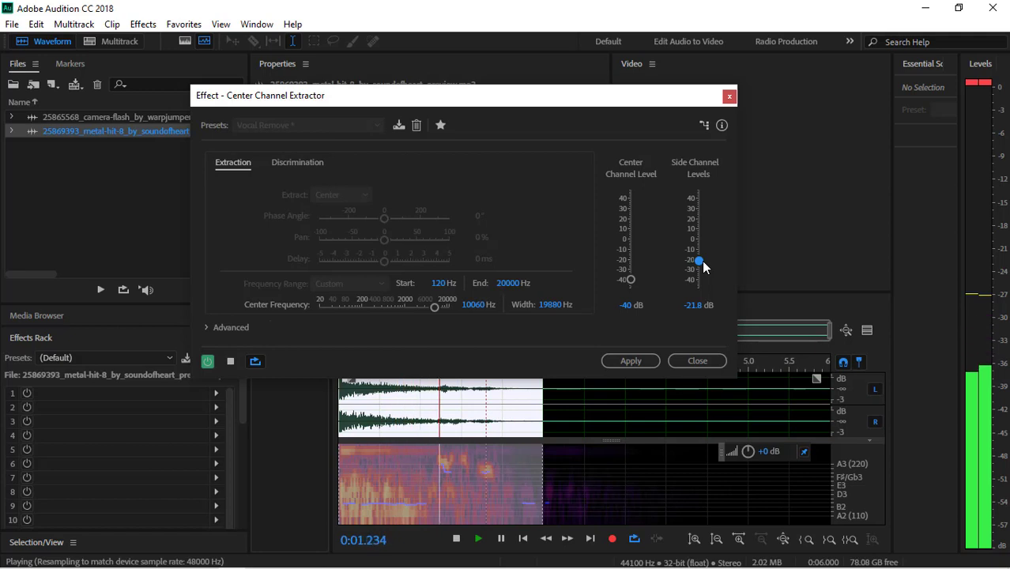
{"action": "left_click_drag", "start_coordinate": [702, 260], "coordinate": [703, 264]}
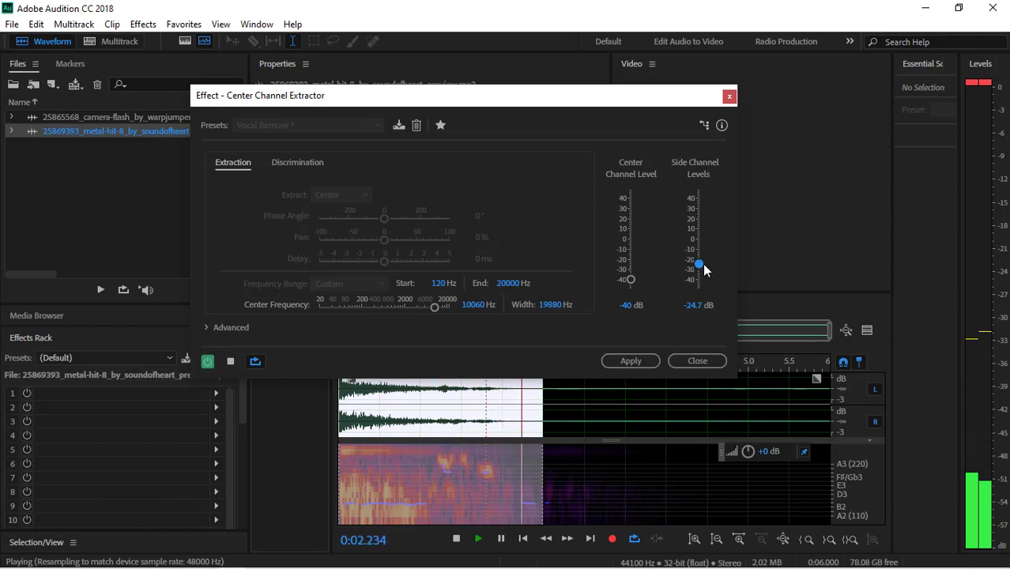
{"action": "left_click_drag", "start_coordinate": [703, 263], "coordinate": [704, 265]}
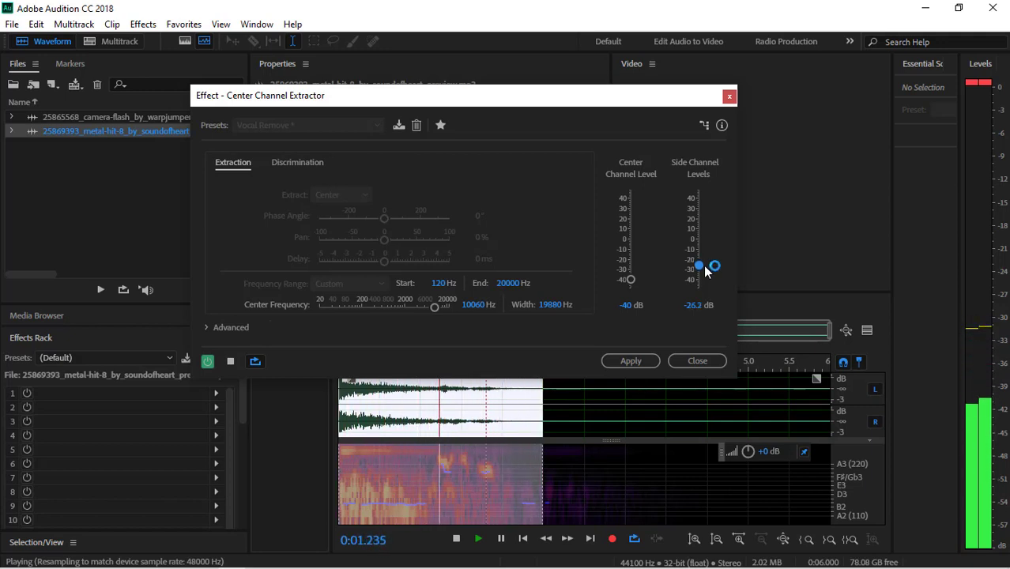
{"action": "left_click_drag", "start_coordinate": [704, 267], "coordinate": [704, 269]}
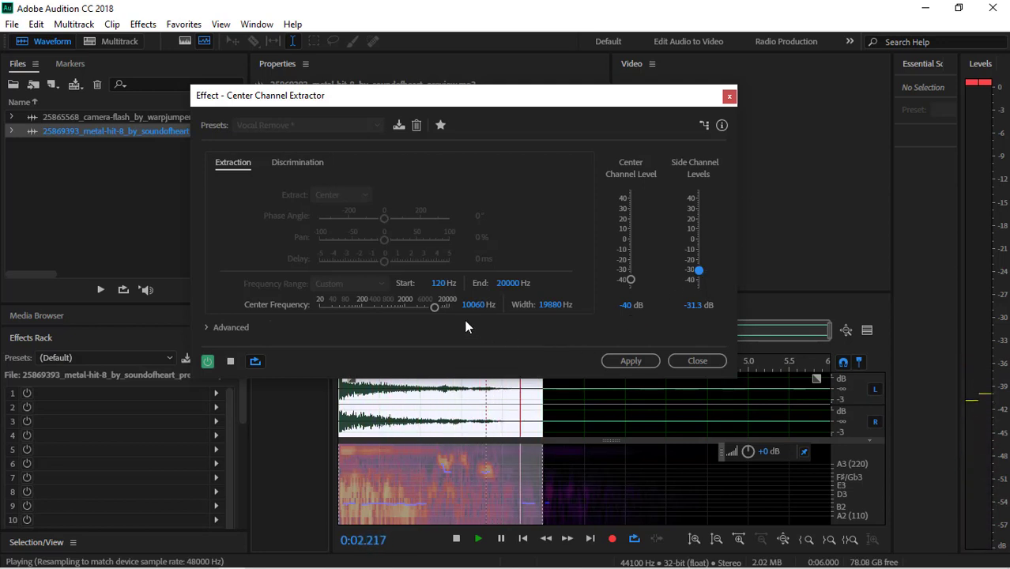
{"action": "mouse_move", "coordinate": [630, 281]}
{"action": "left_mouse_down"}
{"action": "mouse_move", "coordinate": [628, 292]}
{"action": "mouse_move", "coordinate": [628, 247]}
{"action": "mouse_move", "coordinate": [623, 291]}
{"action": "mouse_move", "coordinate": [632, 286]}
{"action": "left_mouse_up"}
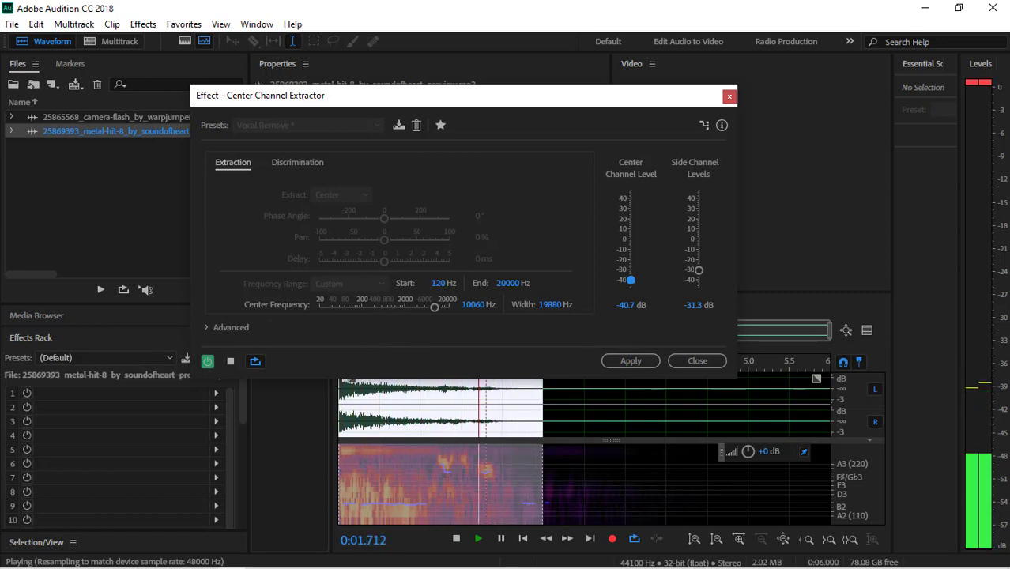
{"action": "mouse_move", "coordinate": [260, 566]}
{"action": "left_click", "coordinate": [287, 559]}
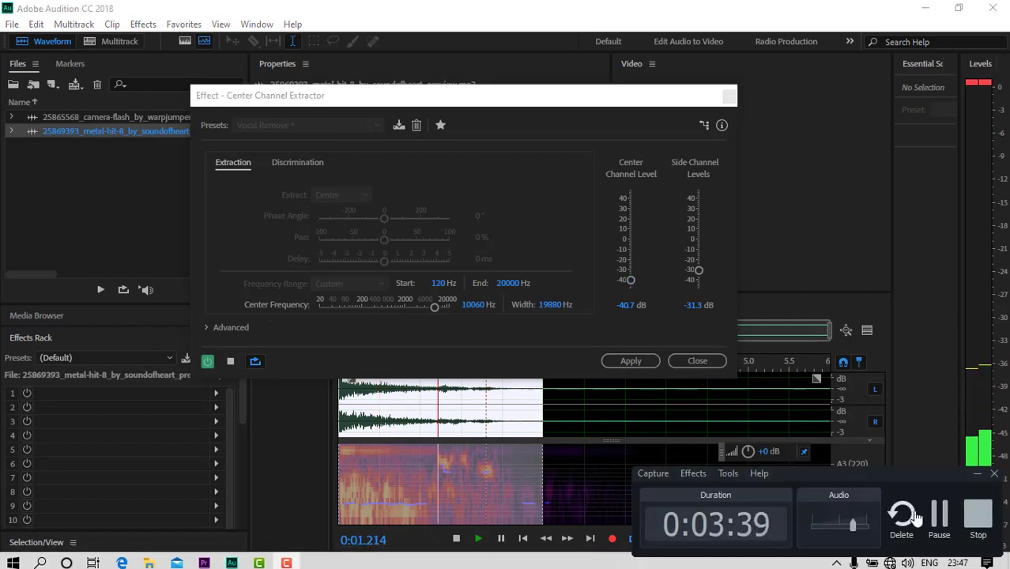
{"action": "left_click", "coordinate": [940, 517]}
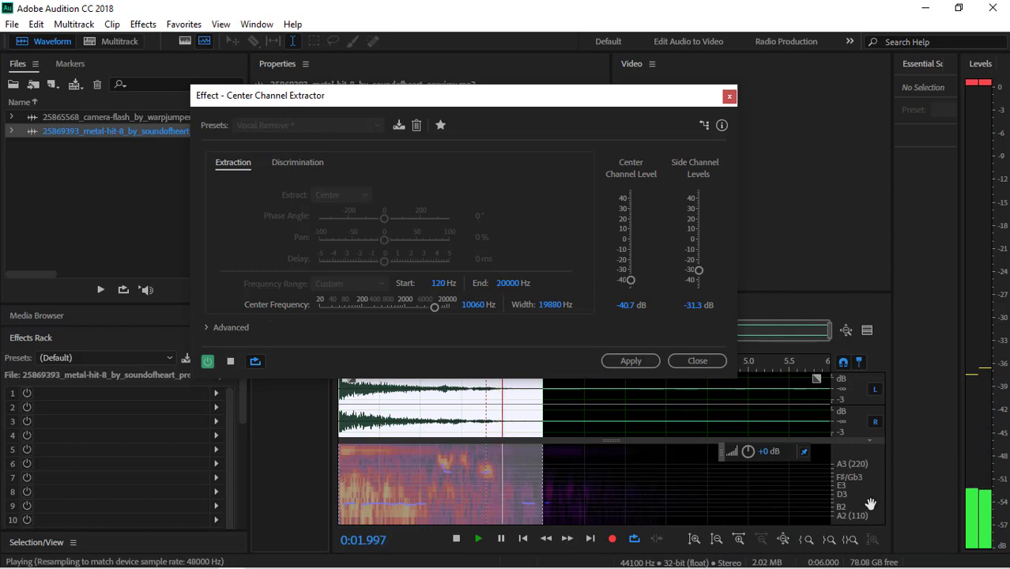
{"action": "left_click", "coordinate": [286, 559]}
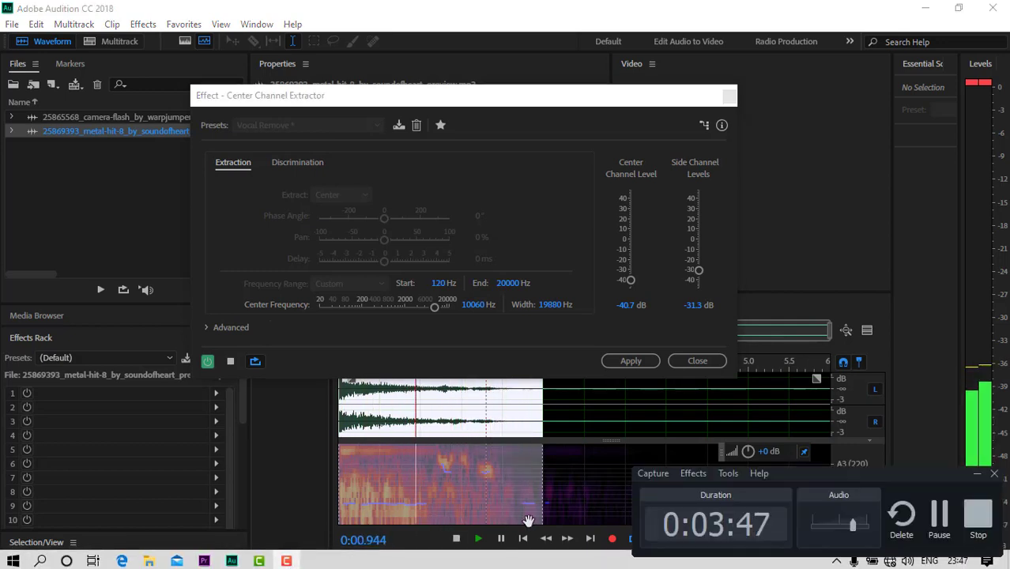
{"action": "left_click", "coordinate": [938, 522]}
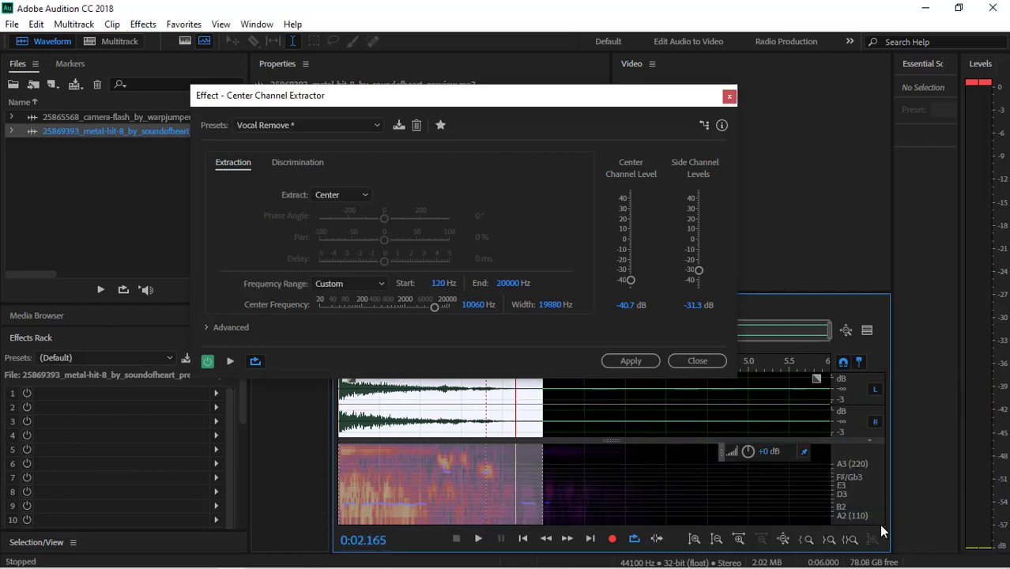
Set the side channel levels to -30 dB, previewing the effect before and after the change.
{"action": "left_click", "coordinate": [230, 361]}
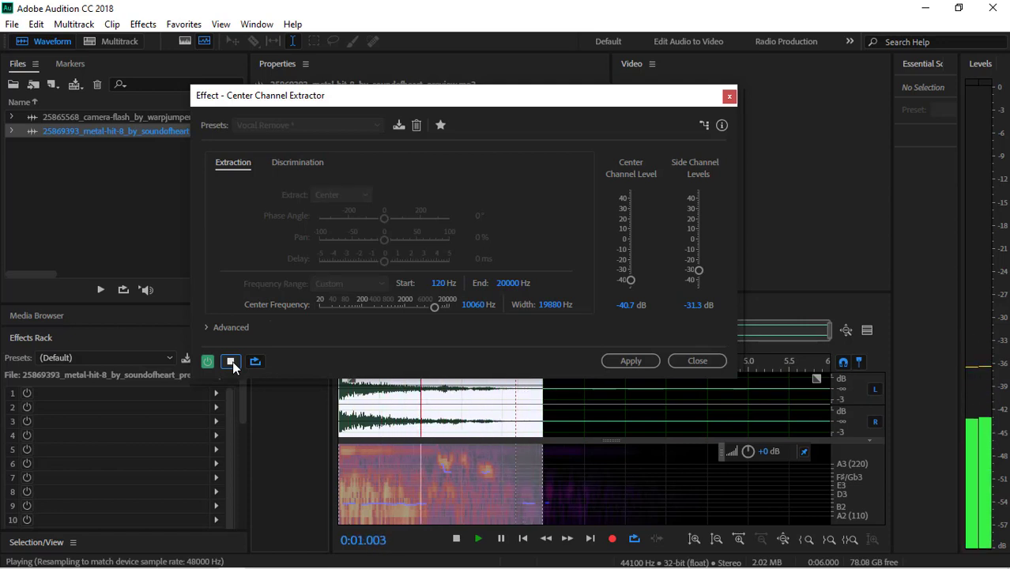
{"action": "left_click", "coordinate": [231, 361]}
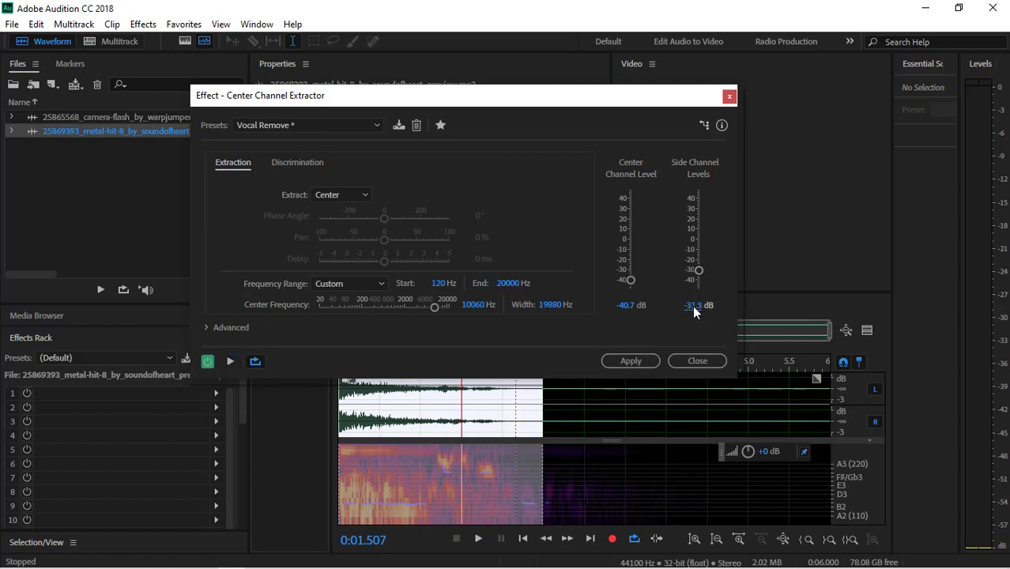
{"action": "type", "text": "-30"}
{"action": "key", "text": "Return"}
{"action": "left_click", "coordinate": [231, 362]}
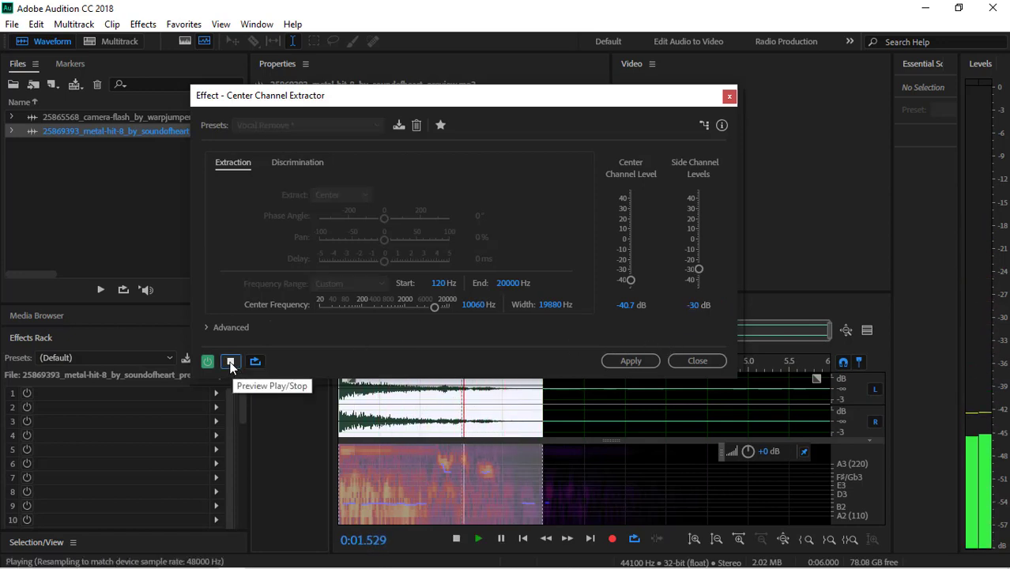
{"action": "left_click", "coordinate": [231, 363]}
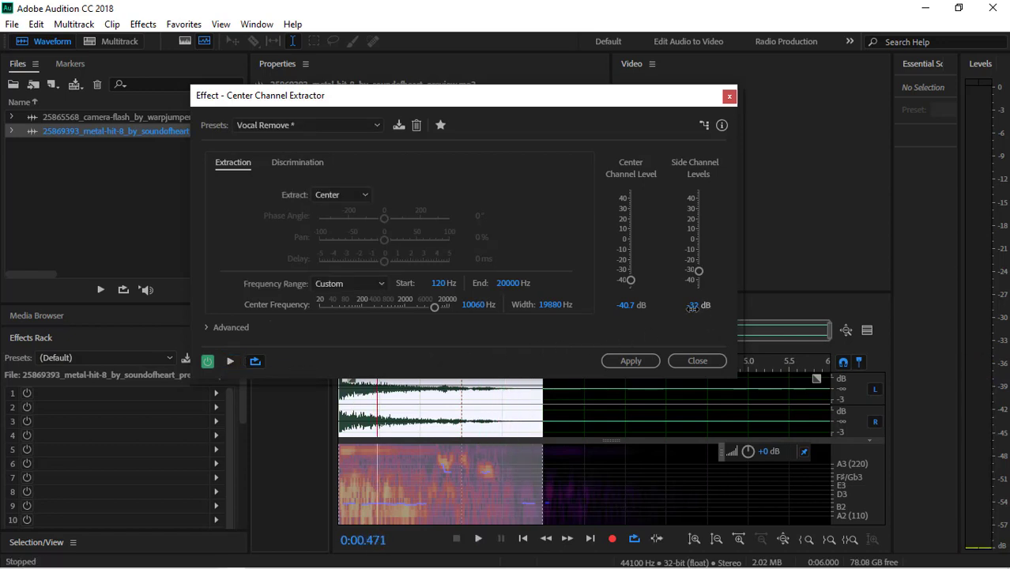
Set the side channel levels to -32 dB and the frequency range start to 171.9 Hz, previewing each change.
{"action": "left_click", "coordinate": [231, 362]}
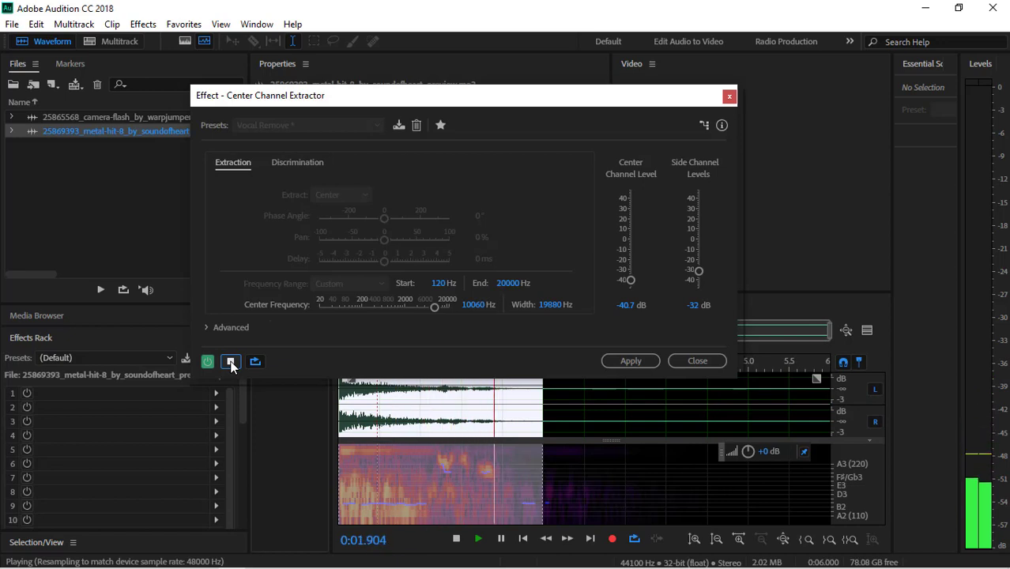
{"action": "left_click", "coordinate": [231, 362]}
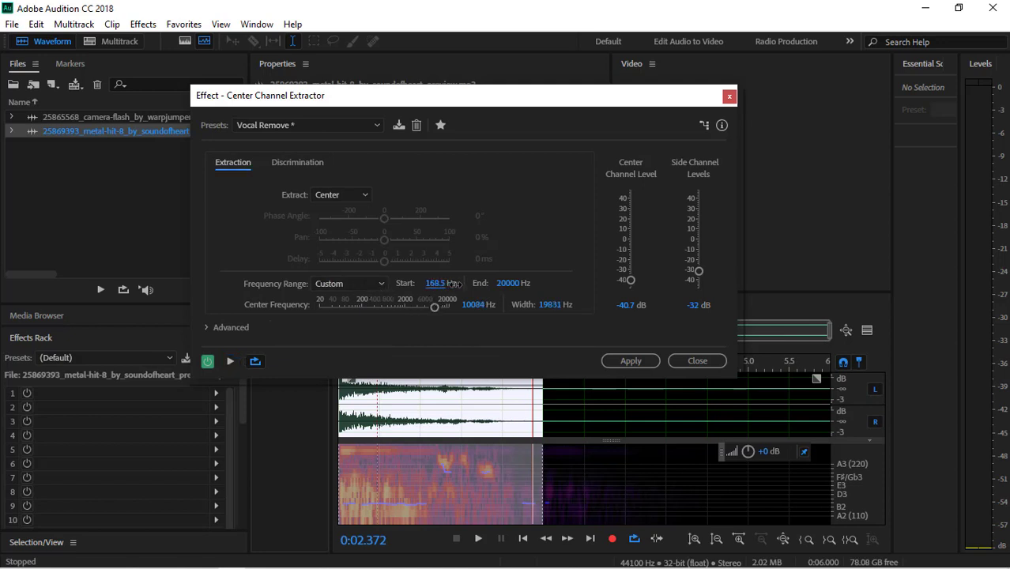
{"action": "left_click", "coordinate": [229, 362]}
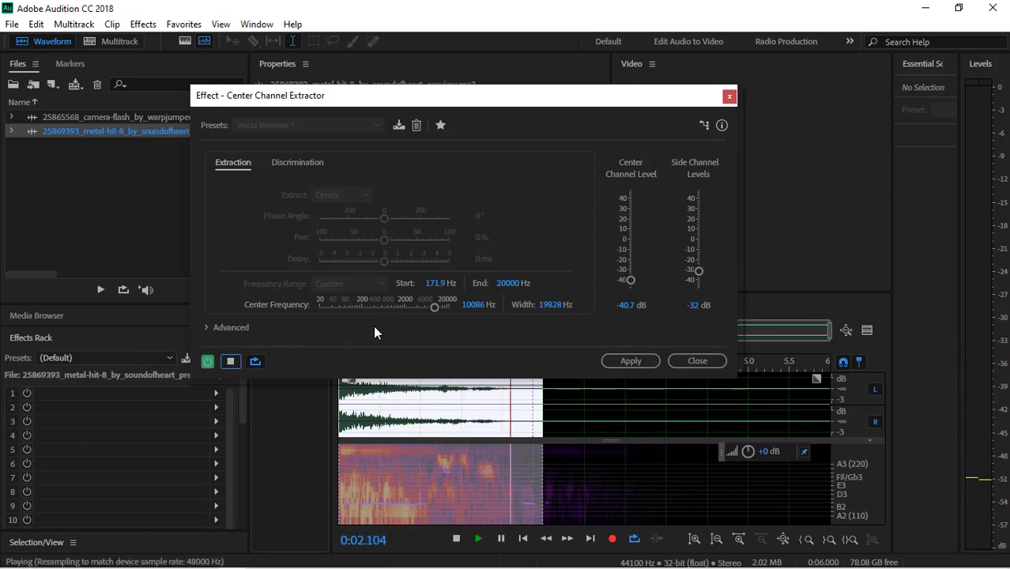
Tune the effect while previewing with a 332.7 Hz frequency start, an 11030 Hz center frequency and a center channel level of -41.5 dB.
{"action": "left_click_drag", "start_coordinate": [429, 283], "coordinate": [457, 283]}
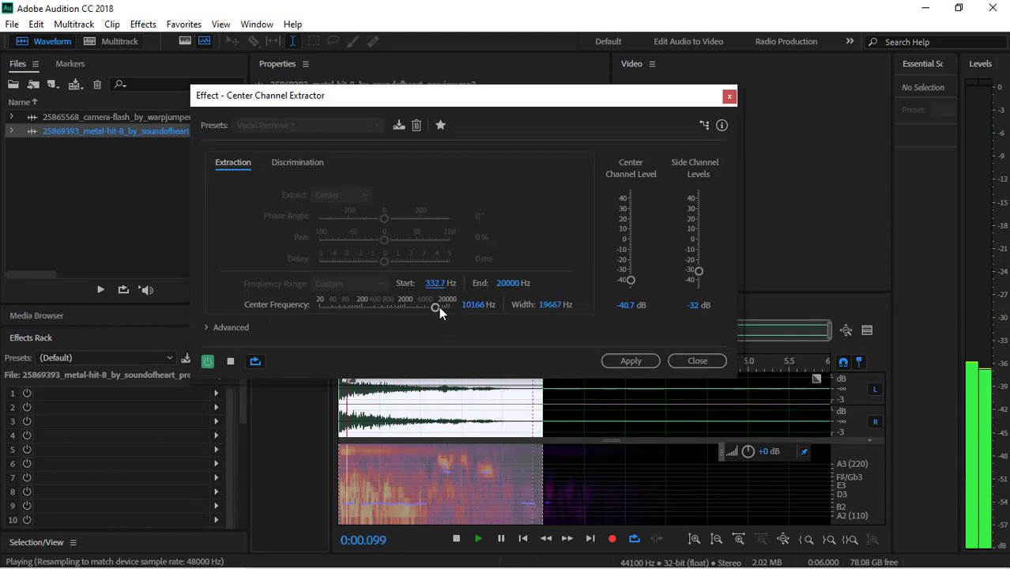
{"action": "left_click_drag", "start_coordinate": [472, 304], "coordinate": [435, 310]}
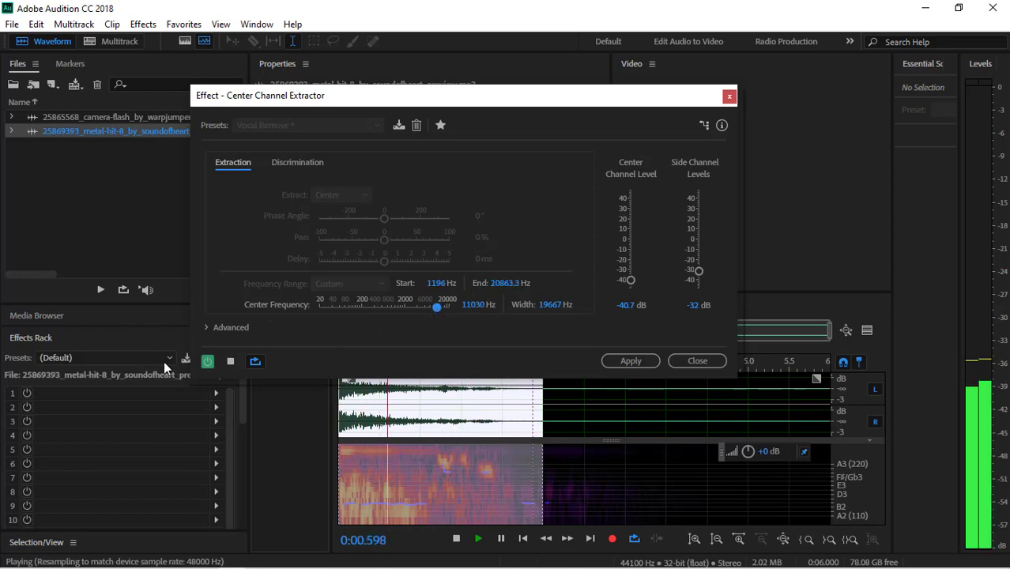
{"action": "left_click", "coordinate": [215, 332]}
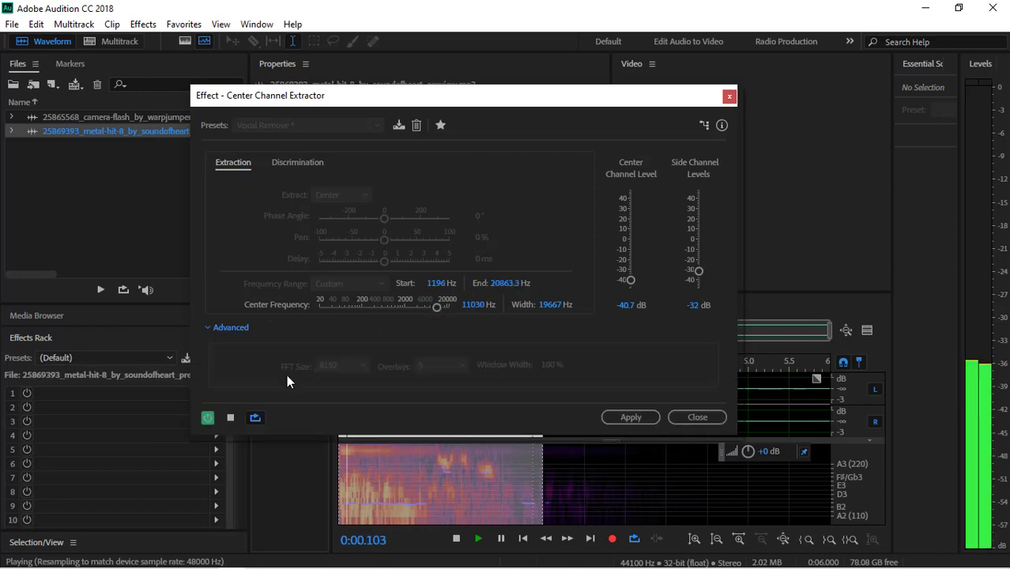
{"action": "left_click", "coordinate": [208, 324]}
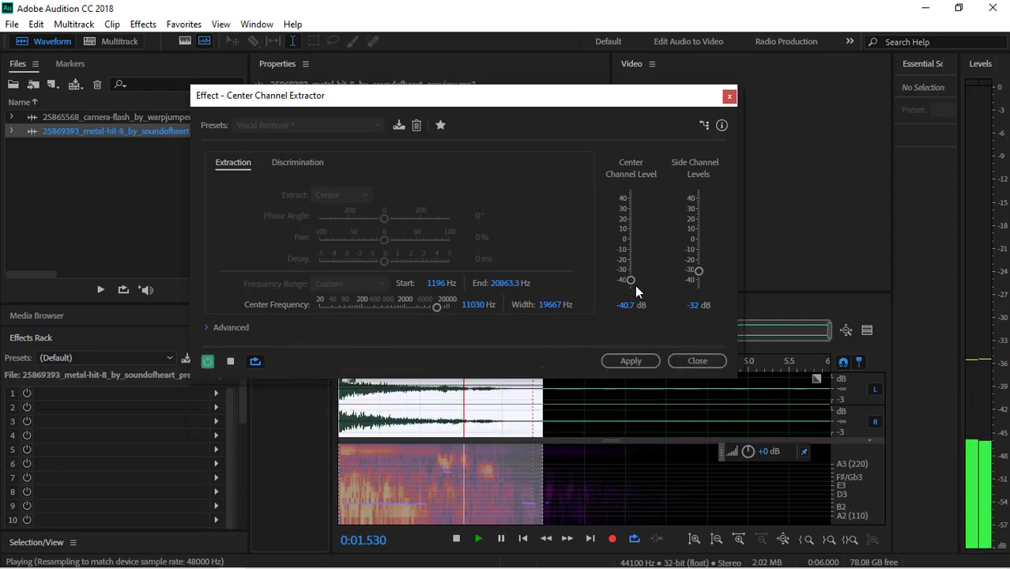
{"action": "left_click_drag", "start_coordinate": [632, 283], "coordinate": [633, 285]}
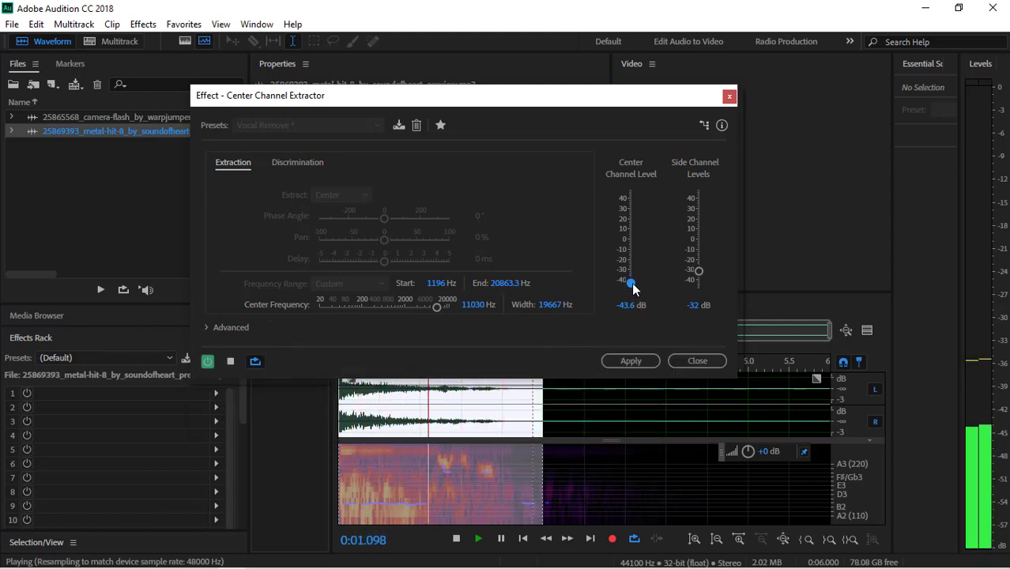
{"action": "left_click", "coordinate": [230, 361]}
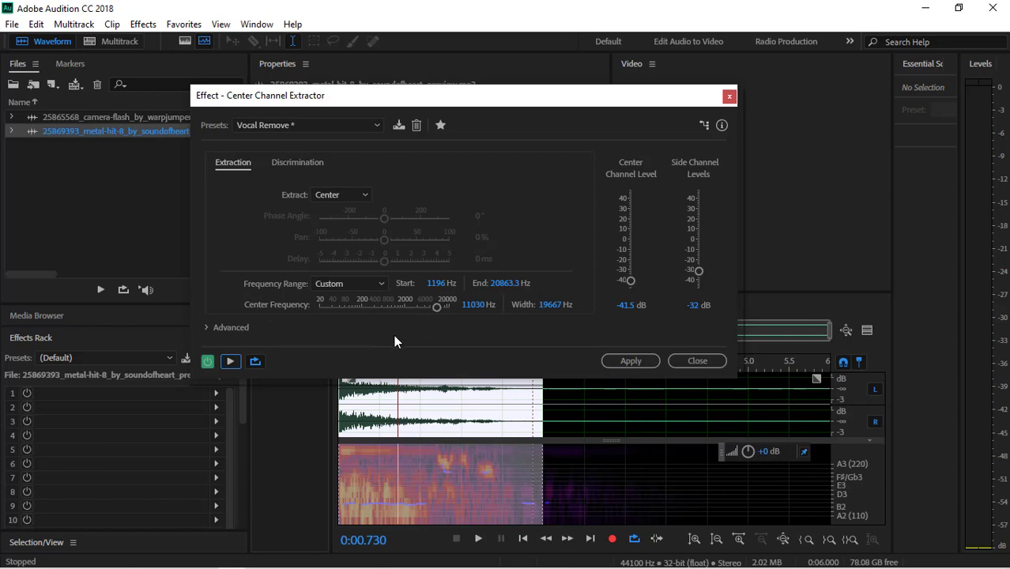
Load the Boost Center Channel Bass preset and preview the selected audio with it.
{"action": "left_click", "coordinate": [317, 130]}
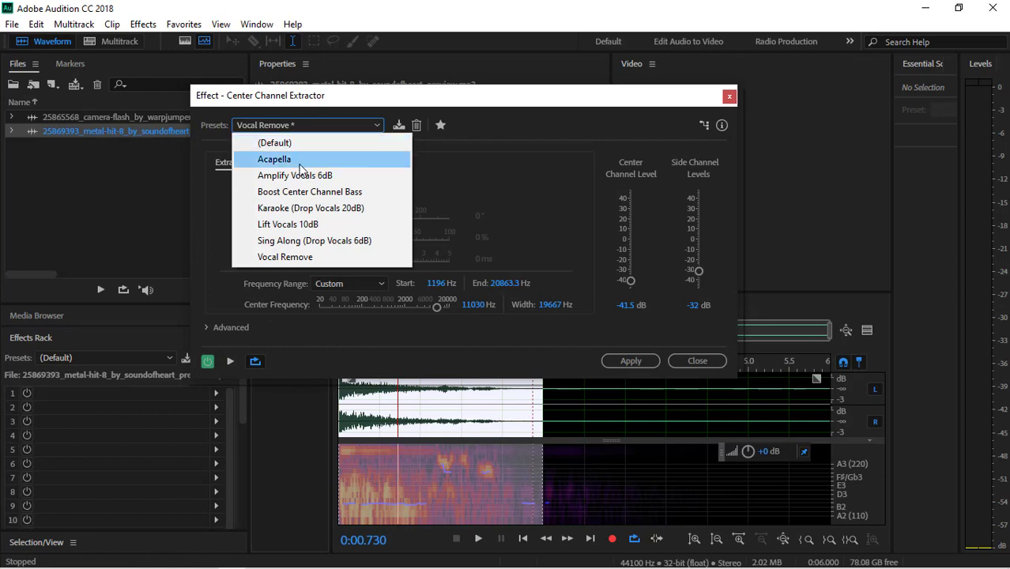
{"action": "left_click", "coordinate": [286, 192]}
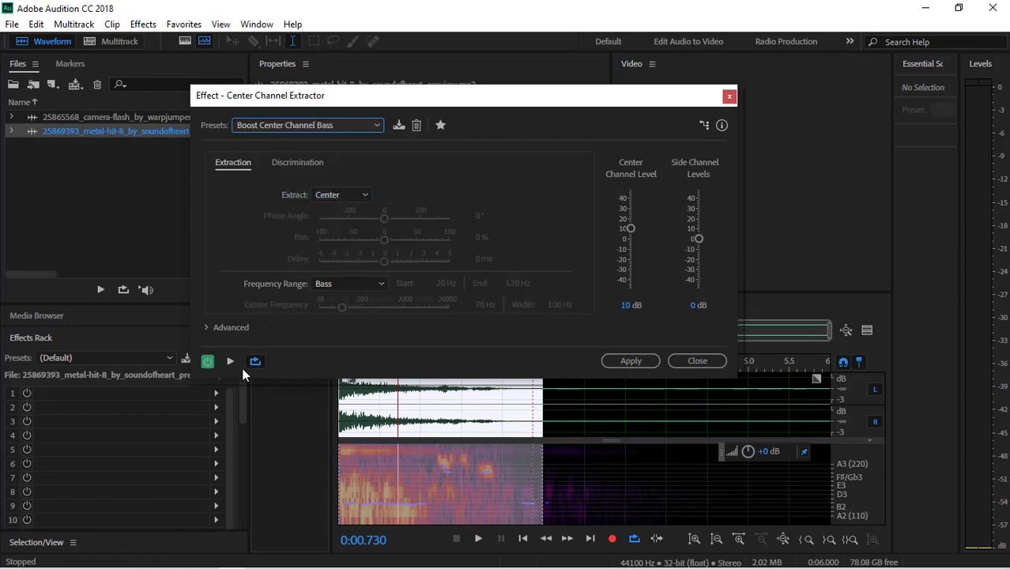
{"action": "left_click", "coordinate": [230, 362]}
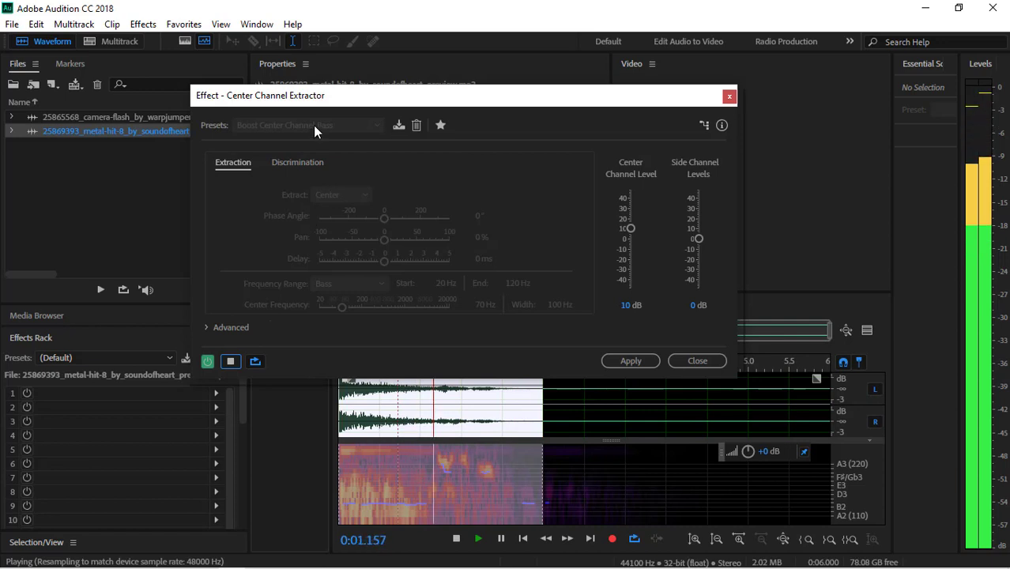
{"action": "left_click", "coordinate": [229, 362]}
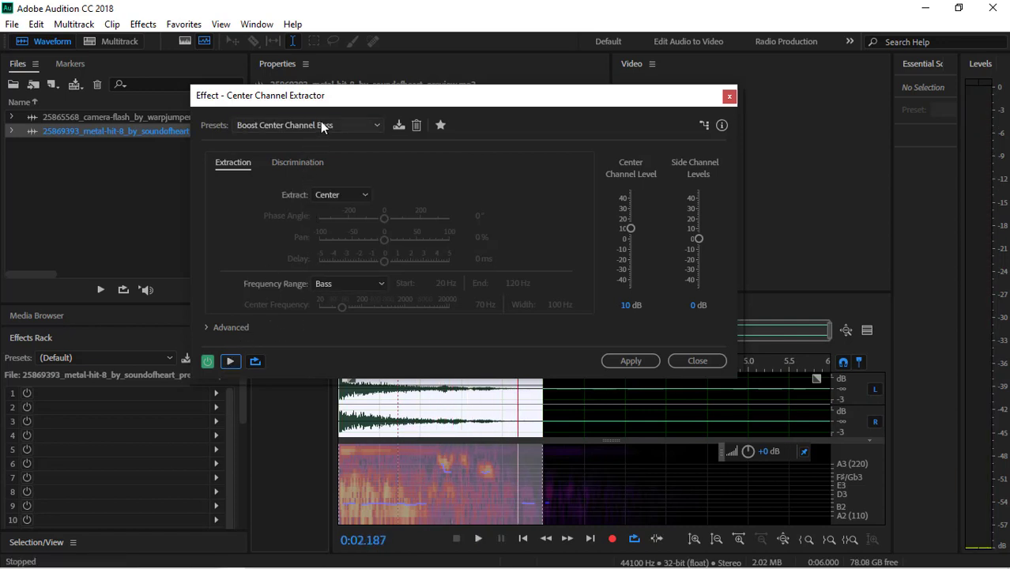
Switch the effect to the Amplify Vocals 6dB preset and preview the selection with it twice.
{"action": "left_click", "coordinate": [322, 125]}
{"action": "left_click", "coordinate": [301, 175]}
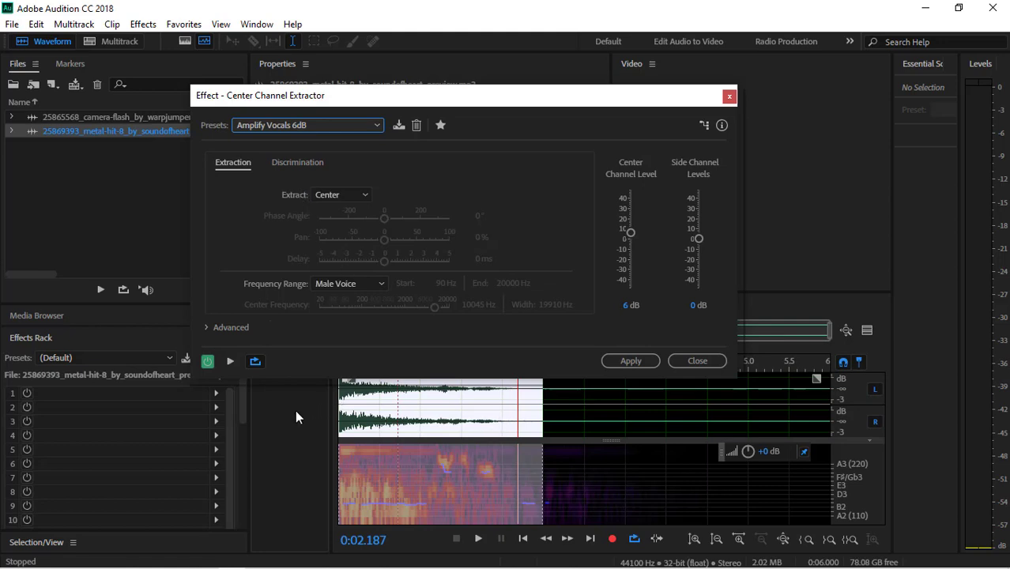
{"action": "left_click", "coordinate": [230, 361]}
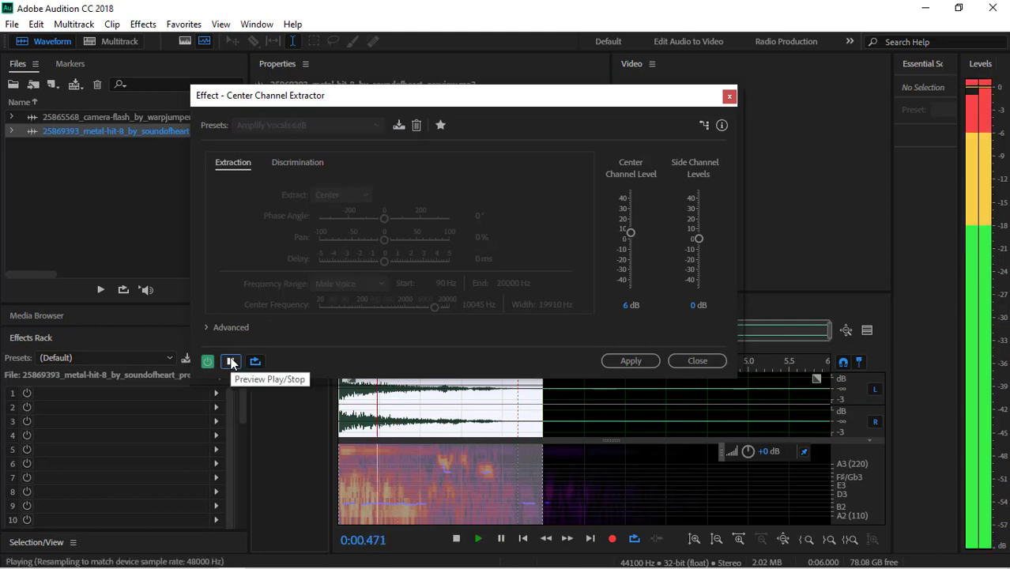
{"action": "left_click", "coordinate": [231, 361]}
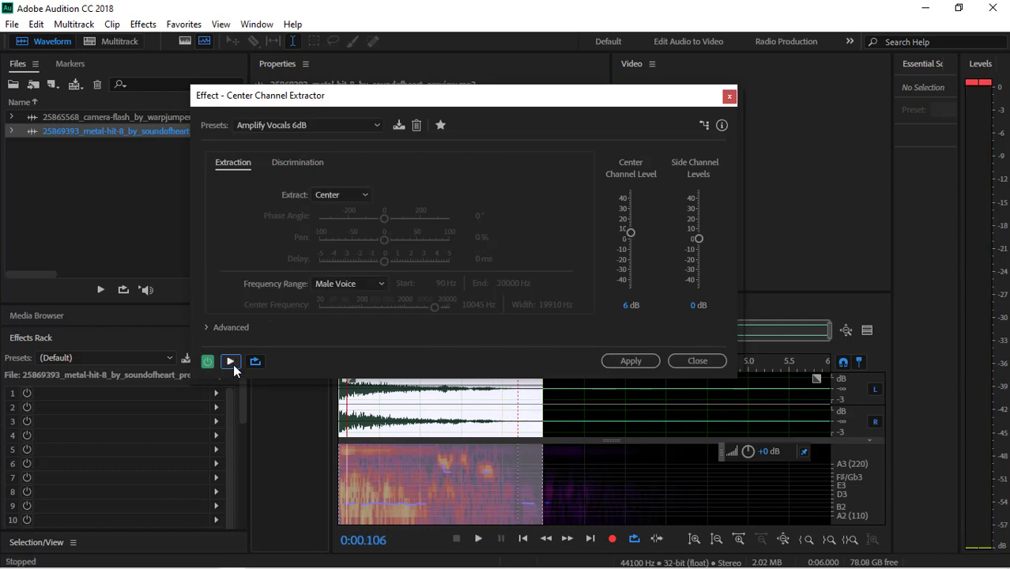
{"action": "left_click", "coordinate": [231, 361]}
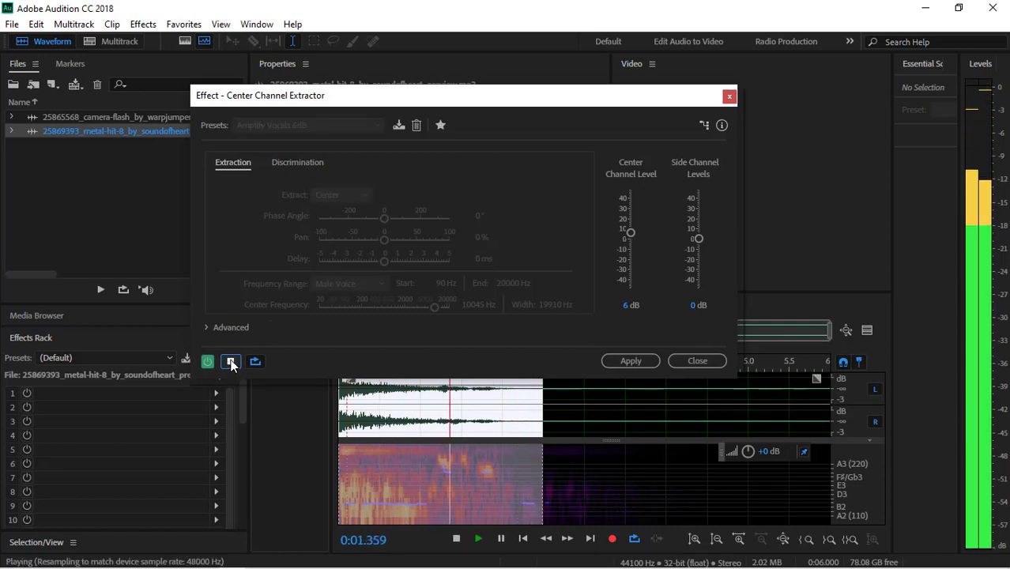
{"action": "left_click", "coordinate": [231, 362]}
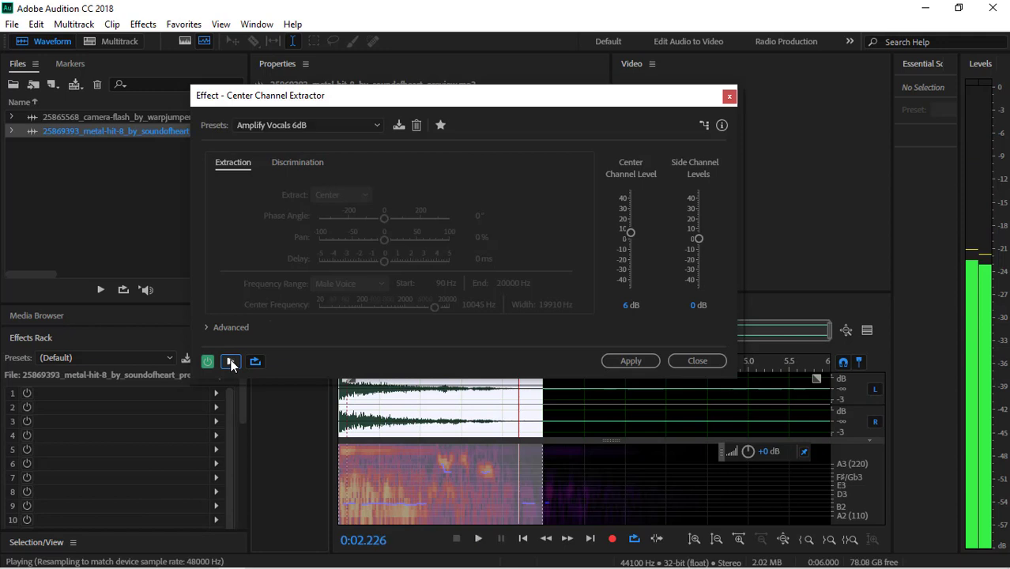
Try the Karaoke (Drop Vocals 20dB) preset, previewing it as loaded and with the center channel level lowered to -36 dB.
{"action": "left_click", "coordinate": [320, 126]}
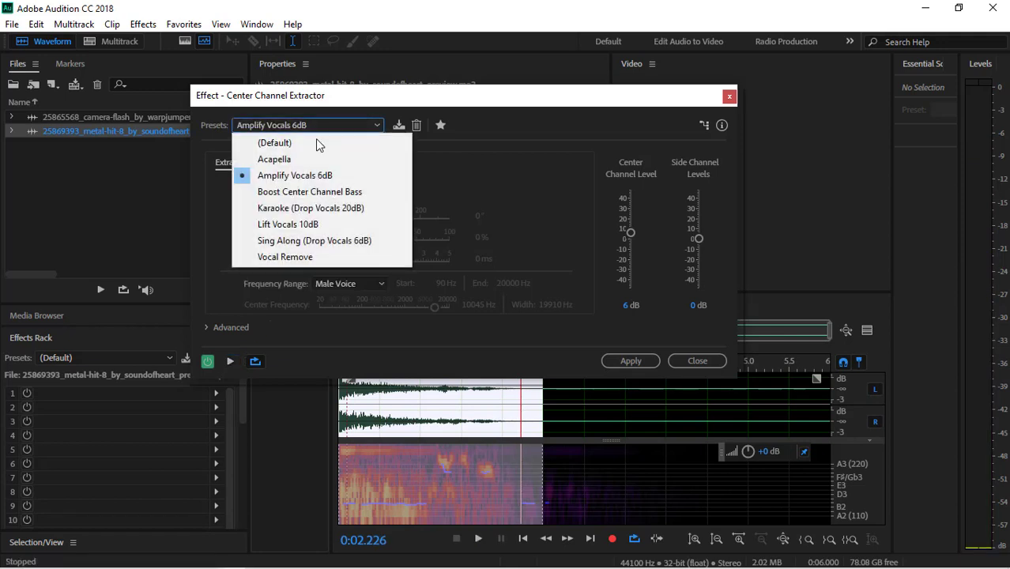
{"action": "left_click", "coordinate": [289, 210]}
{"action": "left_click", "coordinate": [231, 362]}
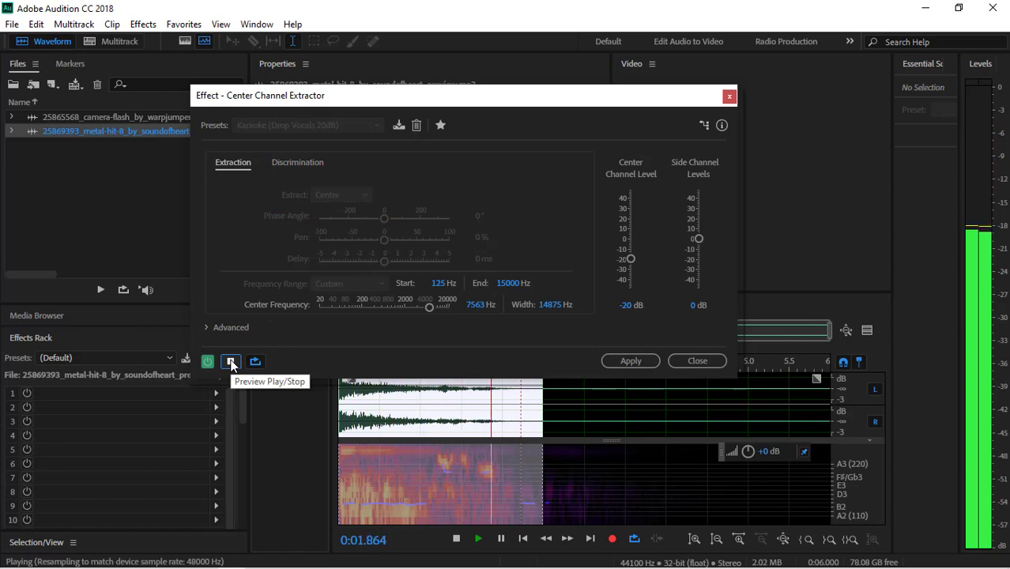
{"action": "left_click", "coordinate": [231, 361]}
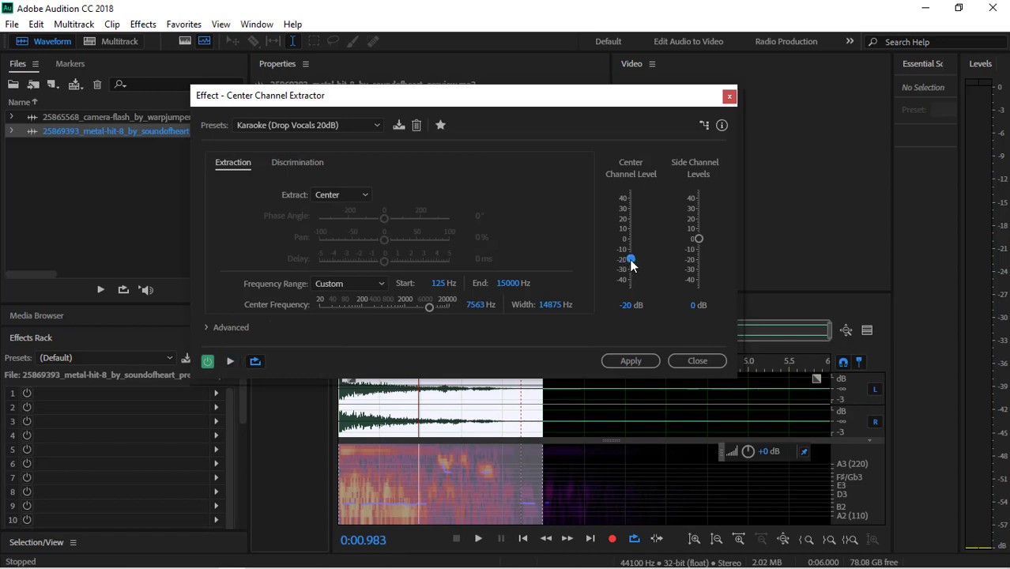
{"action": "left_click_drag", "start_coordinate": [630, 260], "coordinate": [634, 267]}
{"action": "left_click", "coordinate": [231, 362]}
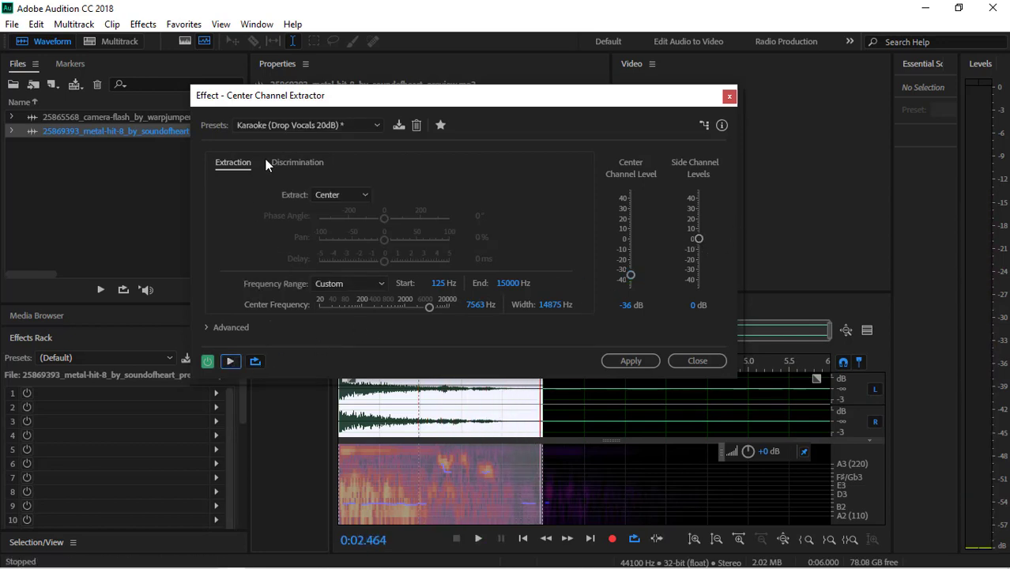
Load the Lift Vocals 10dB preset and preview the selected audio with it.
{"action": "left_click", "coordinate": [305, 126]}
{"action": "left_click", "coordinate": [293, 227]}
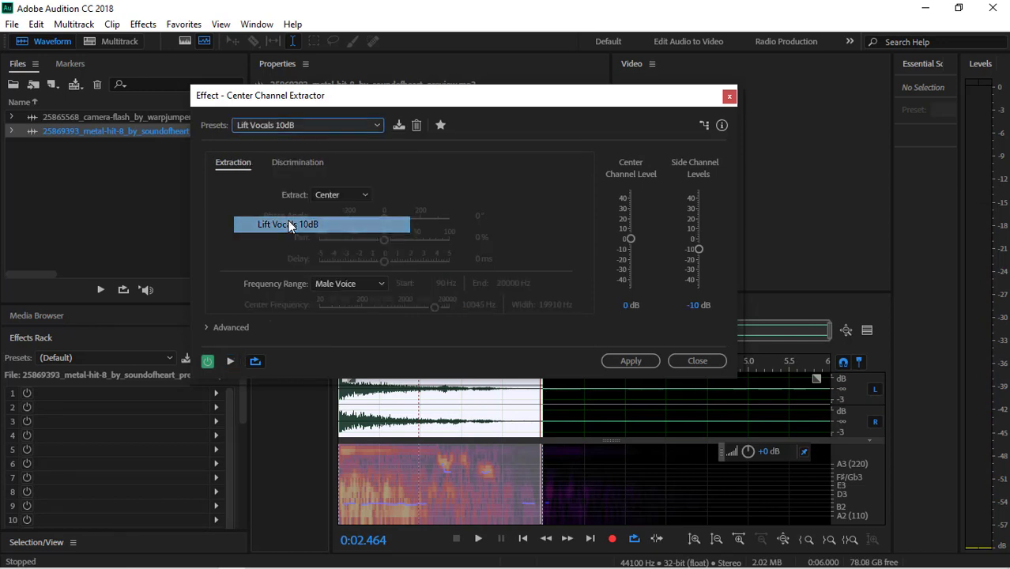
{"action": "left_click", "coordinate": [230, 362]}
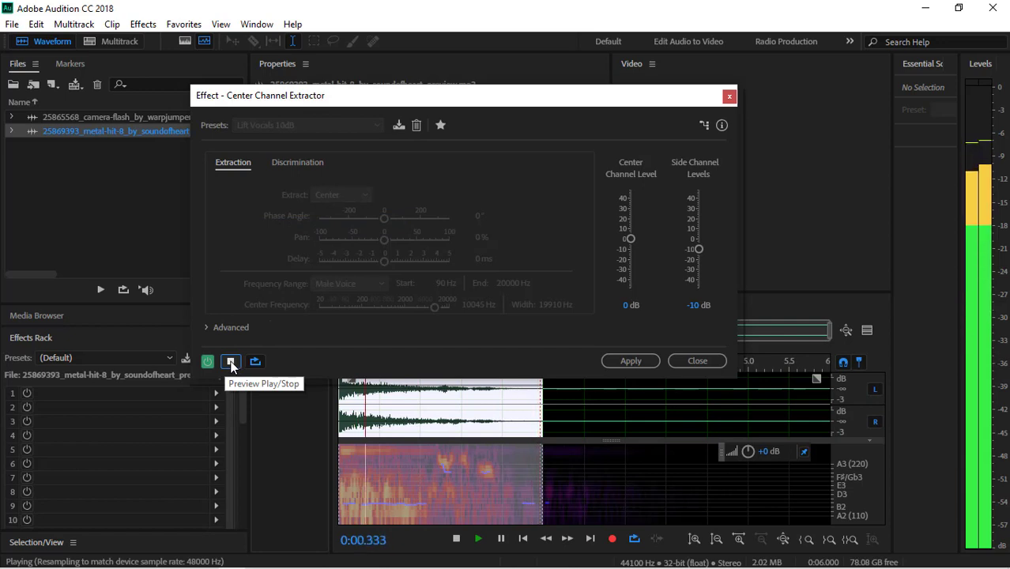
{"action": "left_click", "coordinate": [231, 363]}
Load the Sing Along (Drop Vocals 6dB) preset and preview the selected audio with it.
{"action": "left_click", "coordinate": [315, 126]}
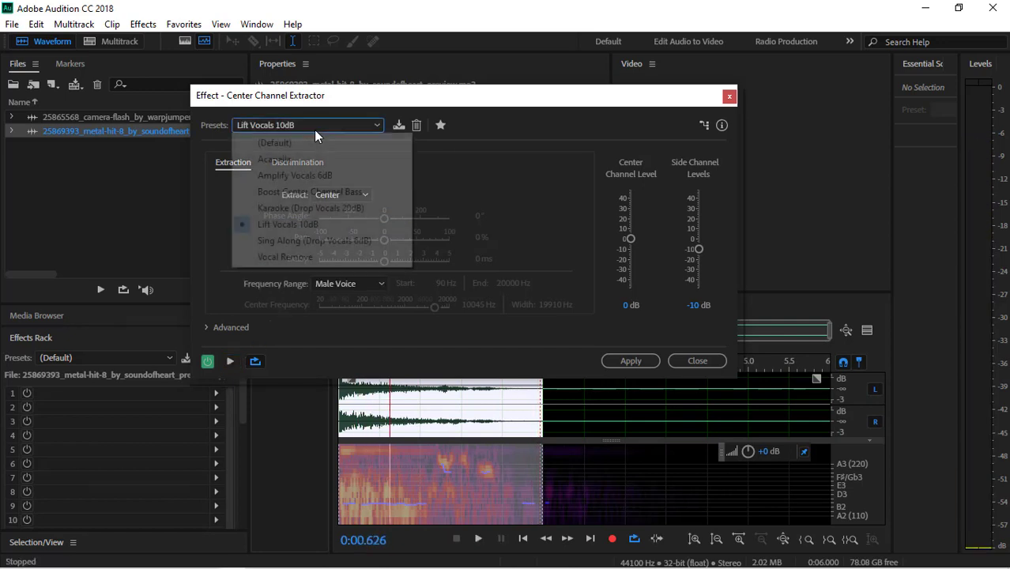
{"action": "left_click", "coordinate": [291, 241]}
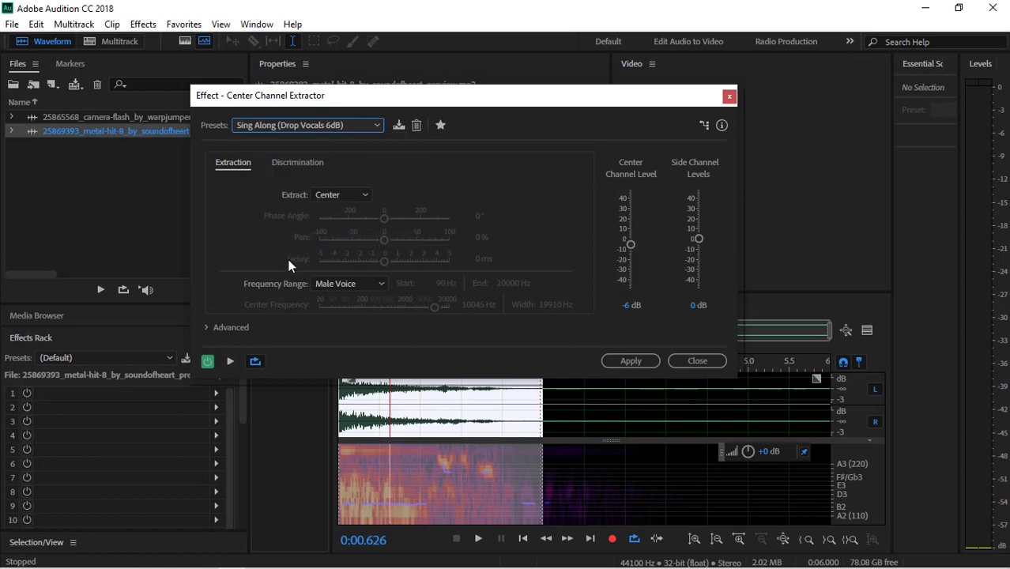
{"action": "left_click", "coordinate": [228, 363]}
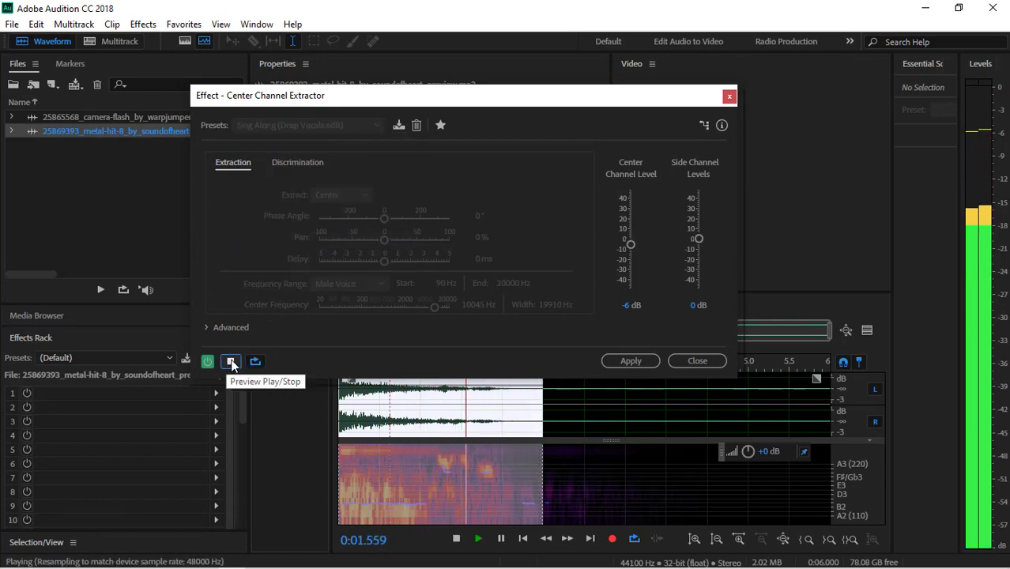
{"action": "left_click", "coordinate": [231, 362]}
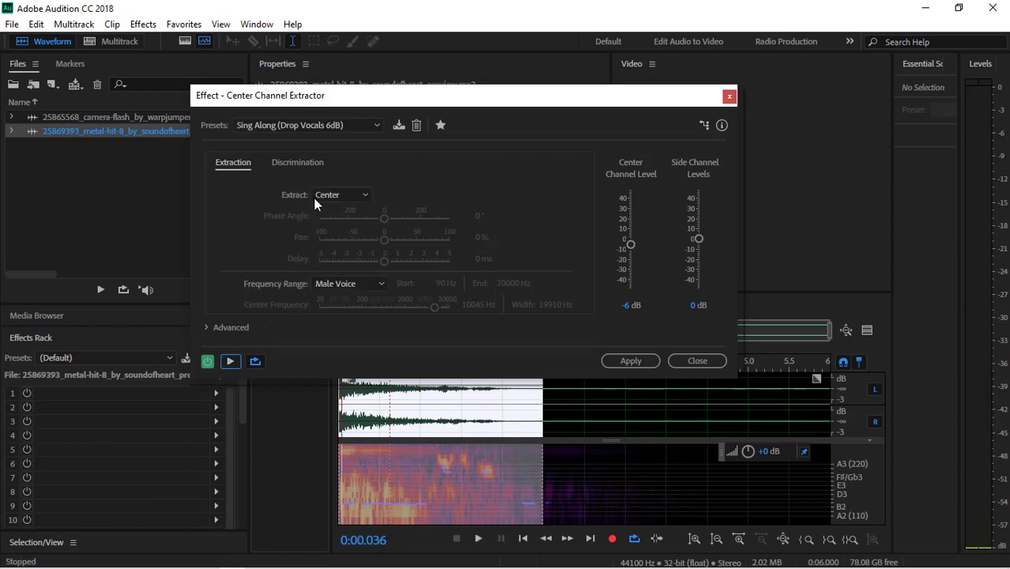
Reload the Vocal Remove preset and look through the extraction position options, keeping Center.
{"action": "left_click", "coordinate": [329, 128]}
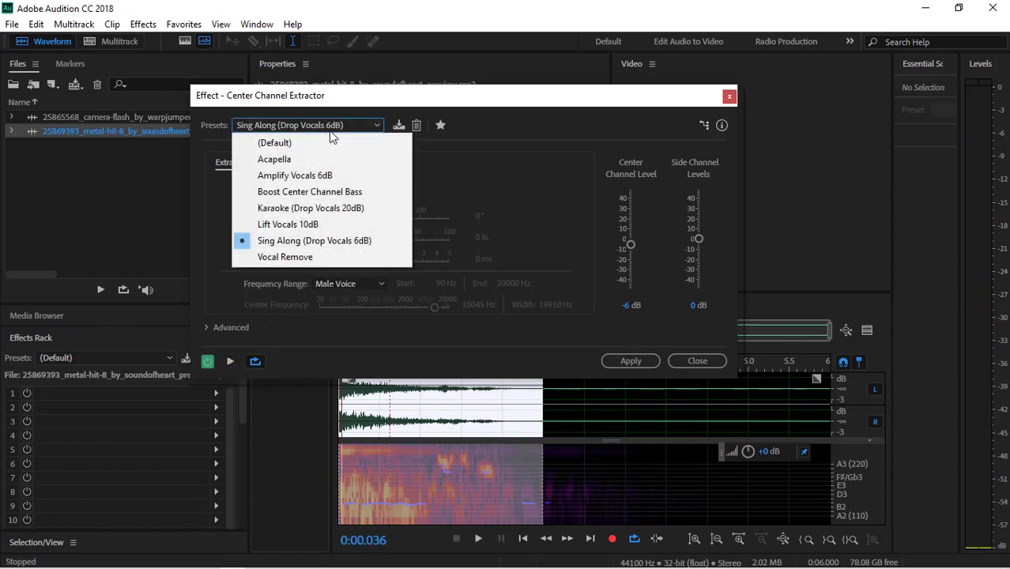
{"action": "left_click", "coordinate": [307, 261]}
{"action": "left_click", "coordinate": [357, 204]}
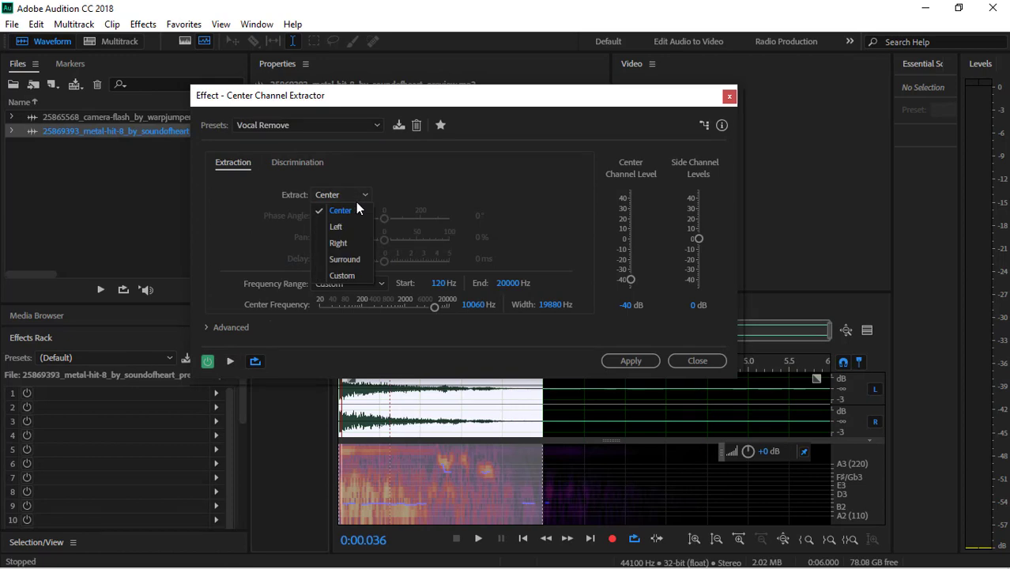
{"action": "left_click", "coordinate": [399, 186]}
Set the frequency range to Male Voice and preview the selected audio with it.
{"action": "left_click", "coordinate": [340, 284]}
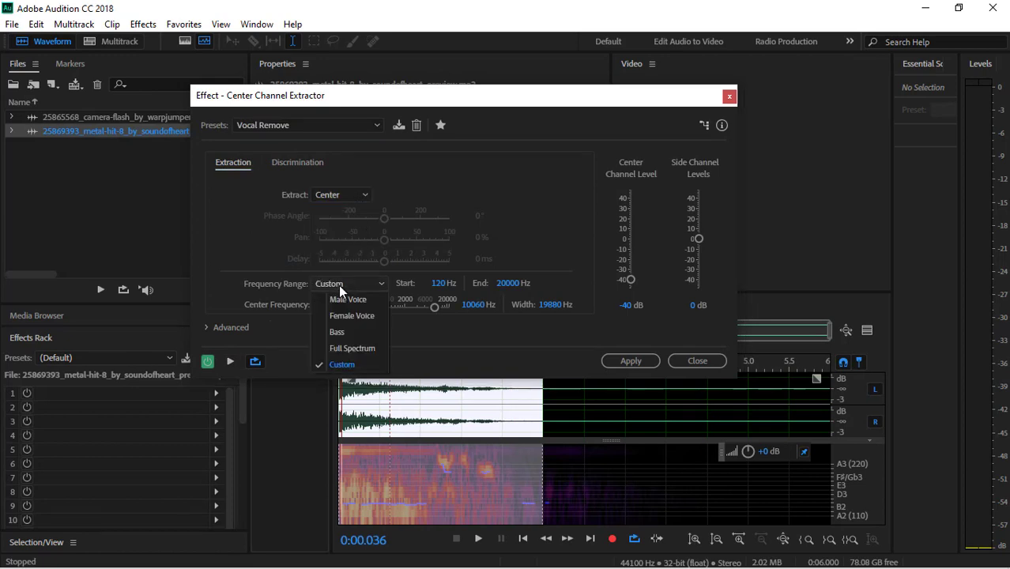
{"action": "left_click", "coordinate": [348, 300]}
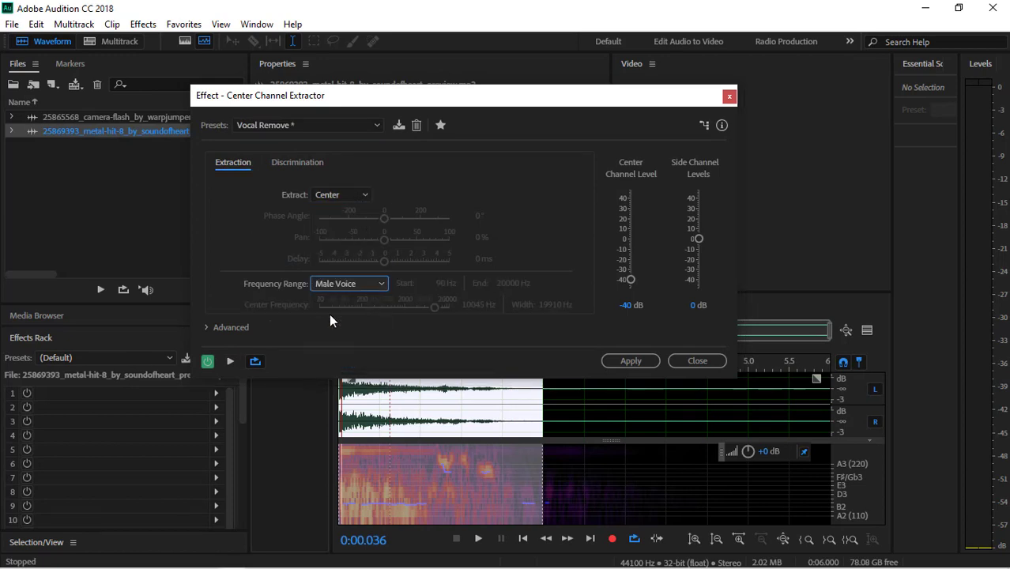
{"action": "left_click", "coordinate": [230, 361]}
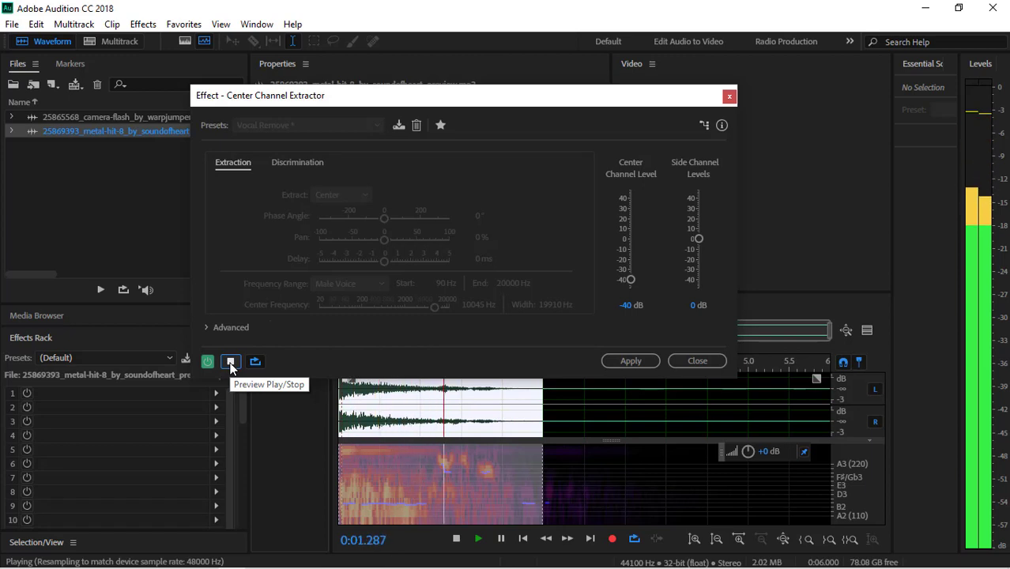
{"action": "left_click", "coordinate": [231, 363]}
Set the frequency range to Female Voice and start previewing the selected audio.
{"action": "left_click", "coordinate": [337, 287]}
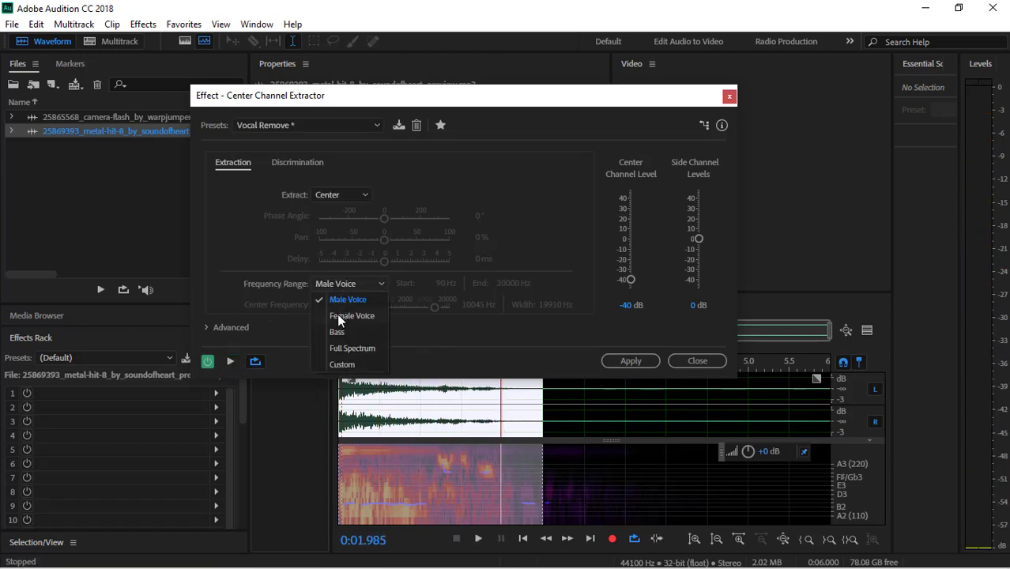
{"action": "left_click", "coordinate": [336, 316]}
{"action": "left_click", "coordinate": [231, 362]}
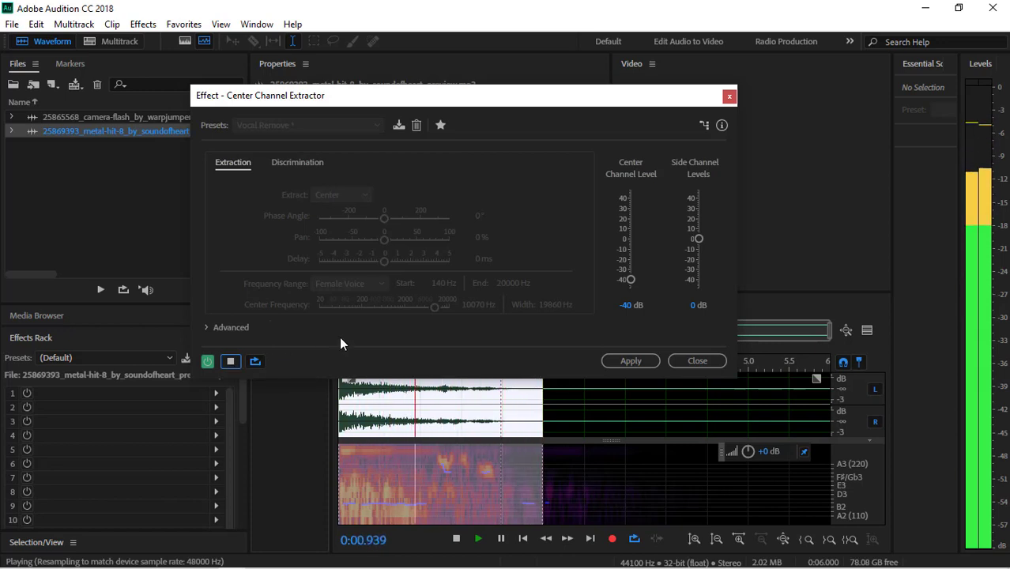
Lower the center channel level to -40.7 dB and the side channel levels to -30.5 dB during the preview.
{"action": "mouse_move", "coordinate": [631, 279]}
{"action": "left_mouse_down"}
{"action": "mouse_move", "coordinate": [633, 256]}
{"action": "mouse_move", "coordinate": [632, 282]}
{"action": "left_mouse_up"}
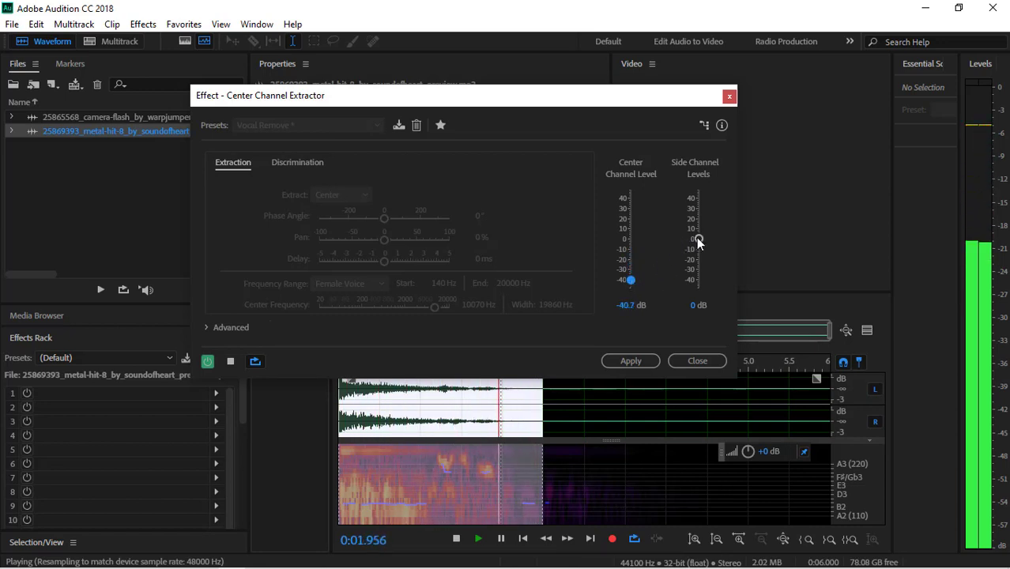
{"action": "left_click_drag", "start_coordinate": [698, 239], "coordinate": [699, 267]}
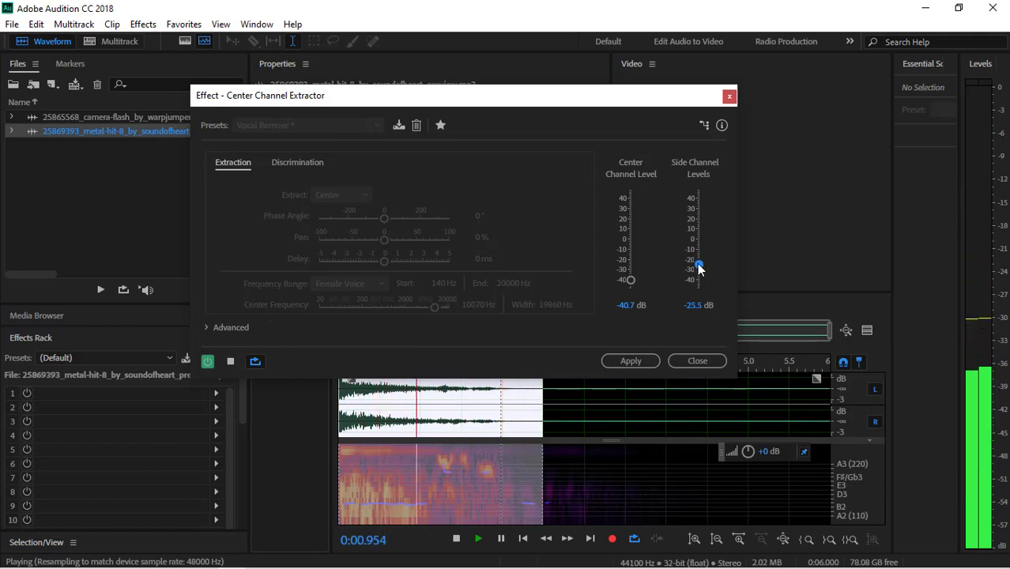
{"action": "left_click_drag", "start_coordinate": [699, 267], "coordinate": [699, 270]}
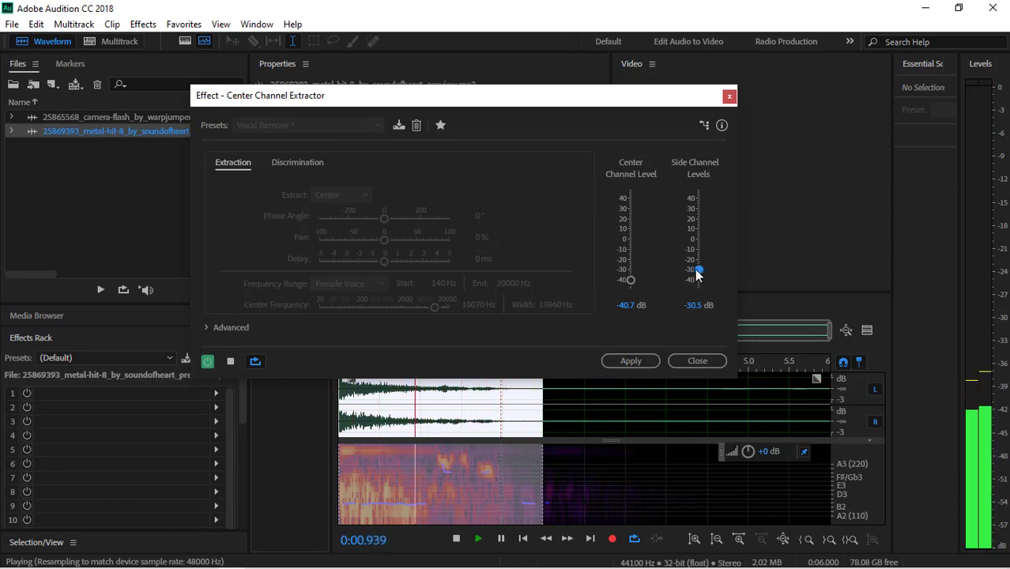
Set the Center Channel Extractor's advanced FFT size to 4096 and preview the selected audio with it.
{"action": "left_click", "coordinate": [232, 361]}
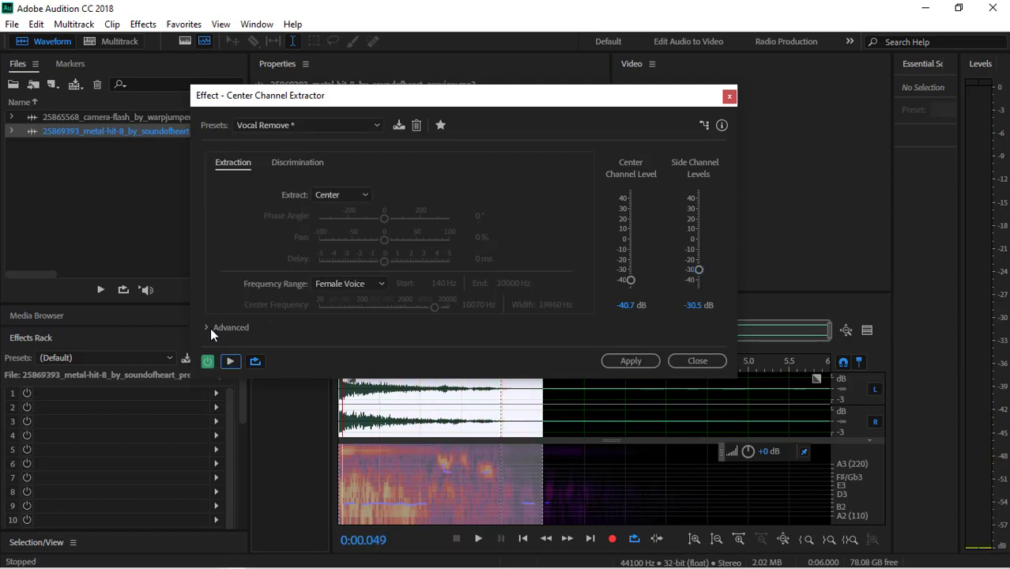
{"action": "left_click", "coordinate": [210, 327]}
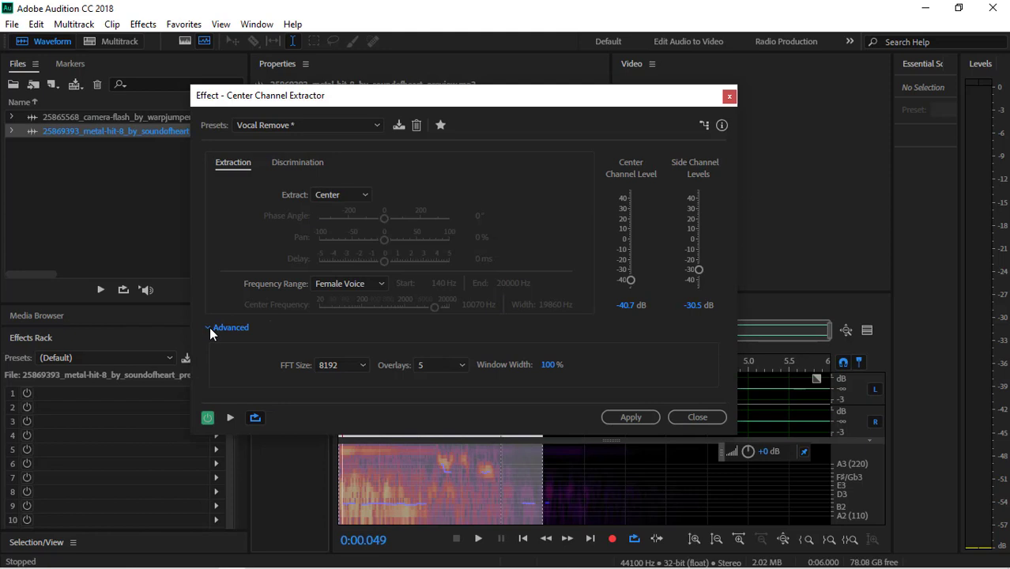
{"action": "left_click", "coordinate": [350, 370]}
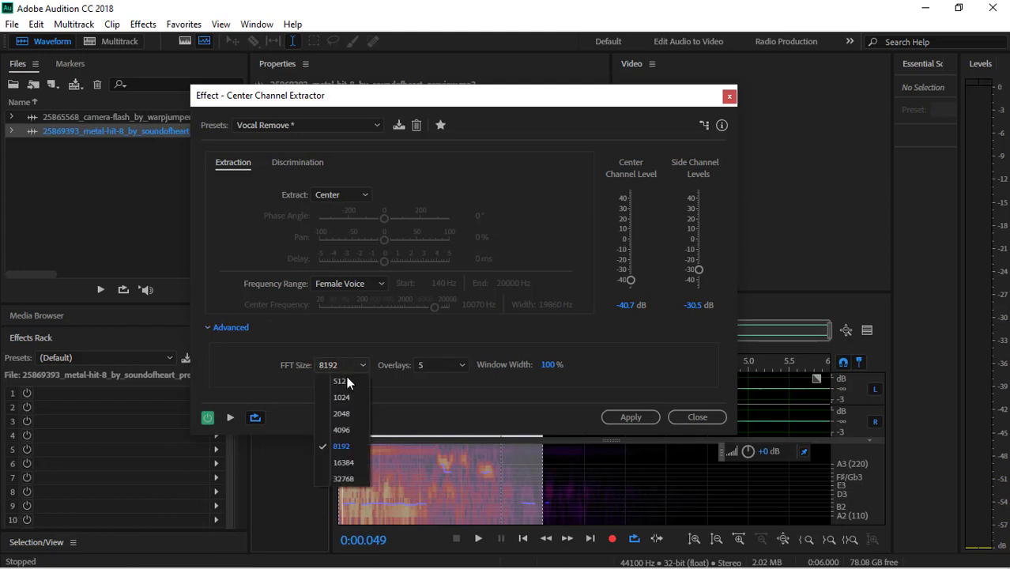
{"action": "left_click", "coordinate": [342, 431]}
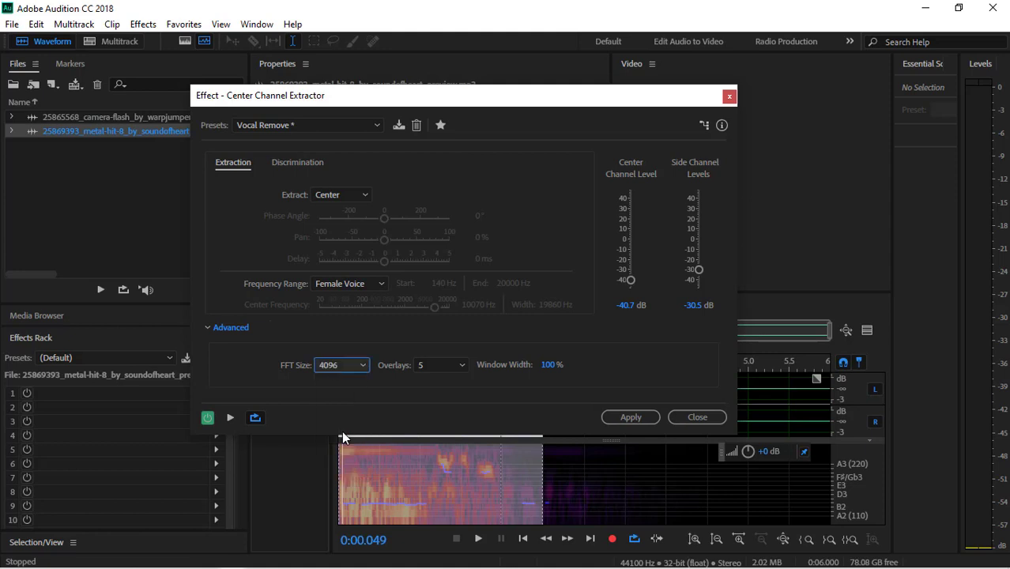
{"action": "left_click", "coordinate": [231, 418]}
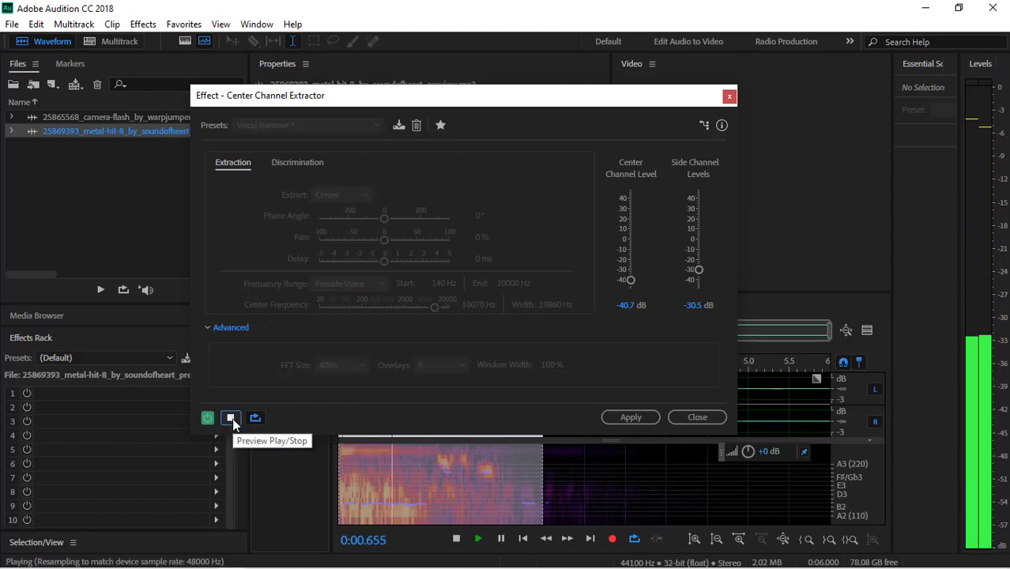
{"action": "left_click", "coordinate": [231, 419]}
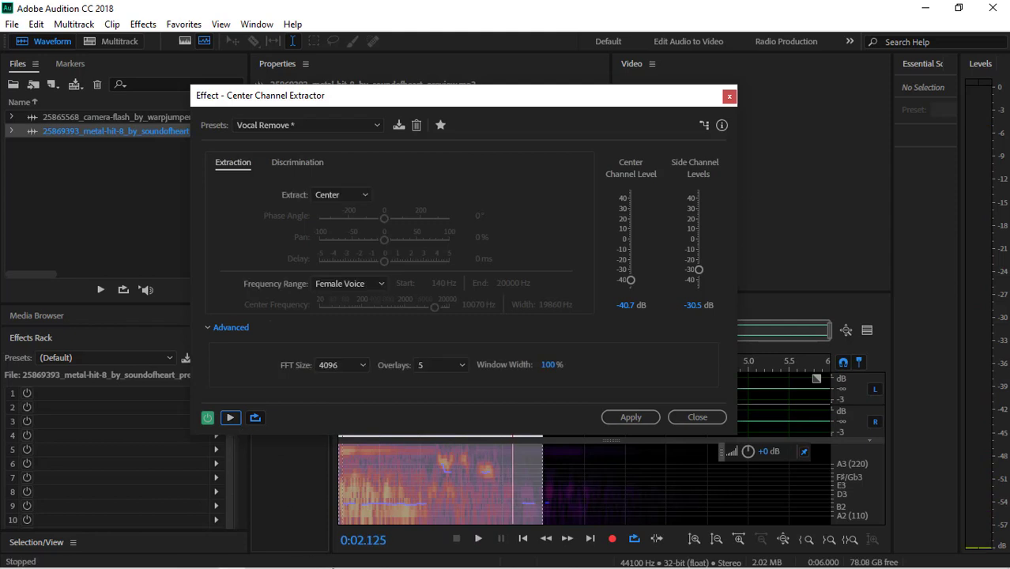
{"action": "left_click", "coordinate": [287, 563]}
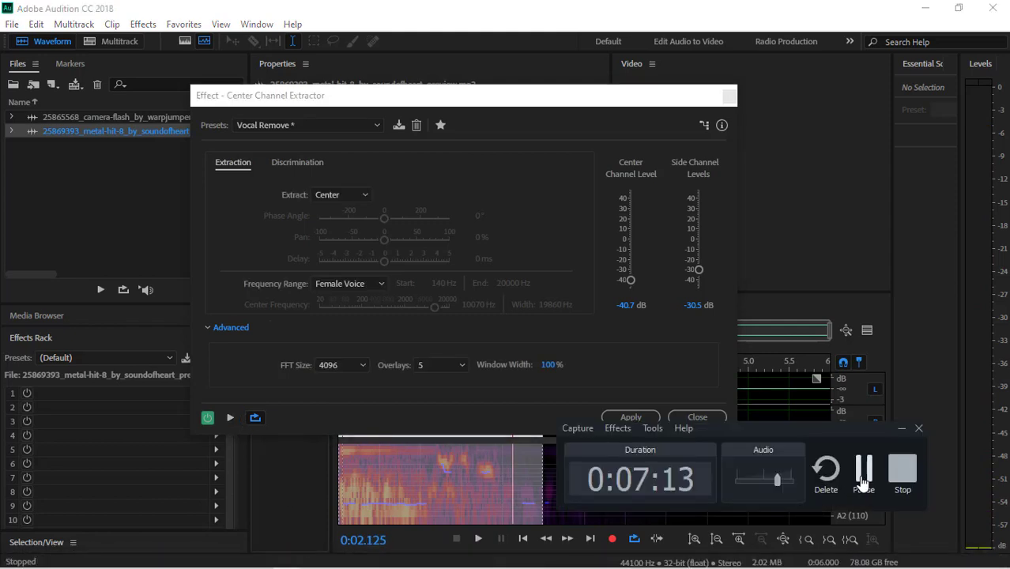
{"action": "left_click", "coordinate": [864, 484]}
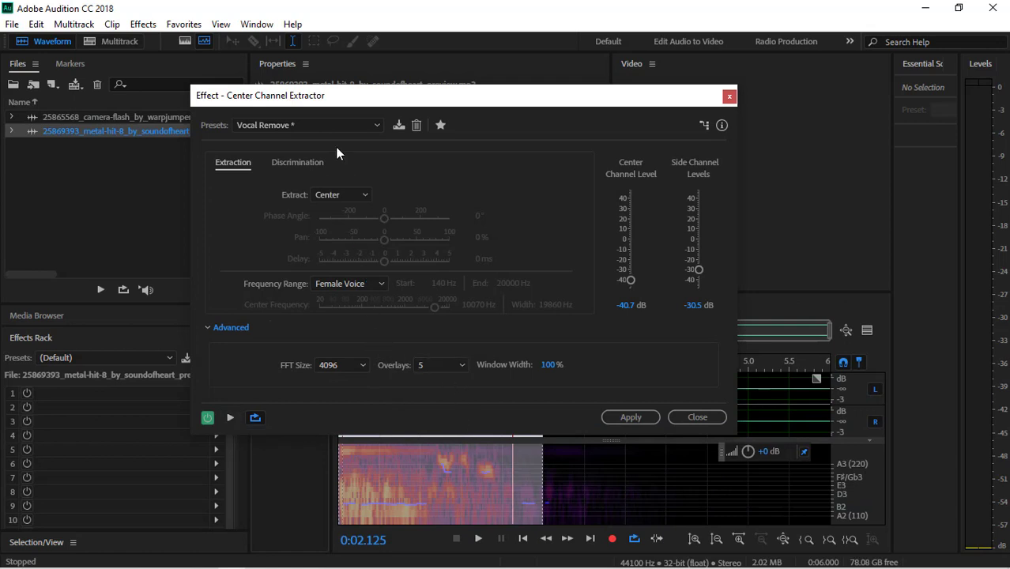
Lower the side channel levels to -33.5 dB while previewing and apply the Center Channel Extractor to the selection.
{"action": "left_click", "coordinate": [228, 419]}
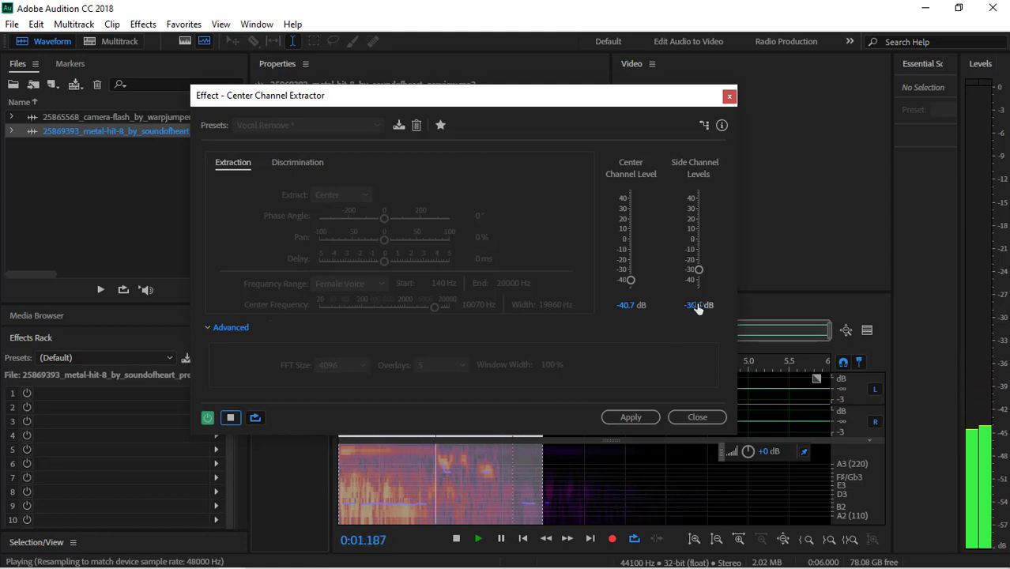
{"action": "left_click_drag", "start_coordinate": [700, 271], "coordinate": [702, 274]}
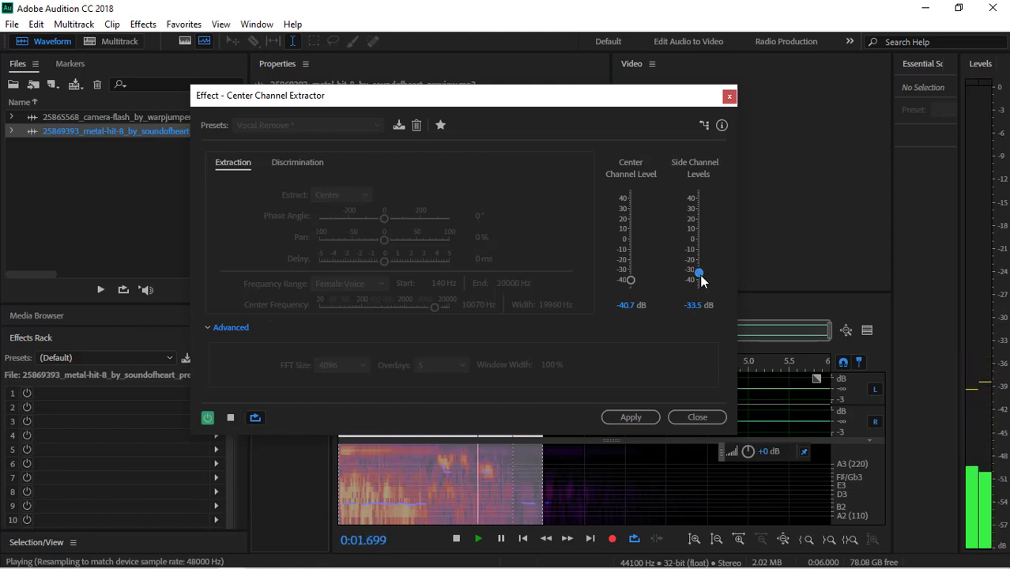
{"action": "left_click", "coordinate": [631, 417]}
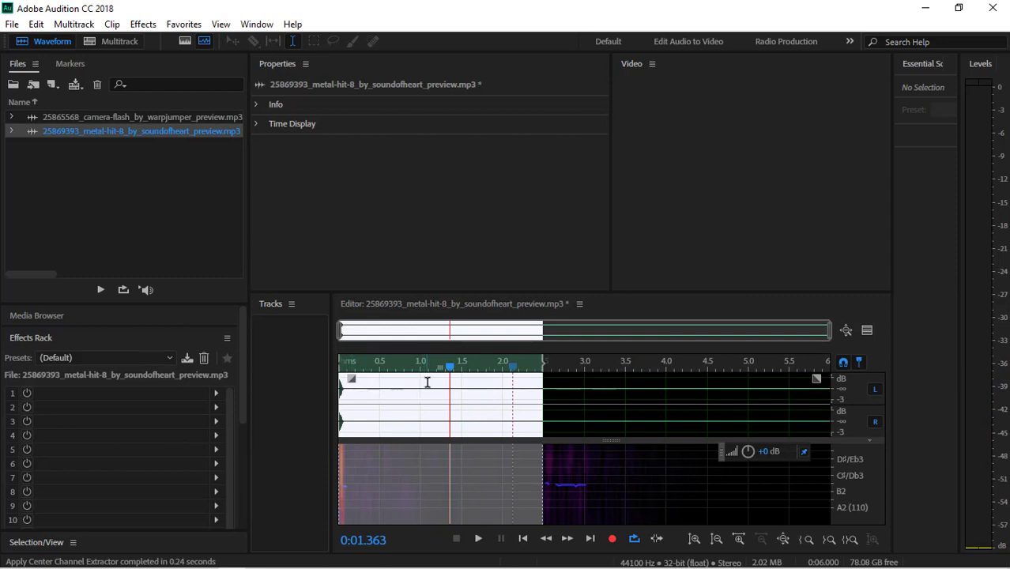
Play the processed clip from its start and undo the applied Center Channel Extractor effect.
{"action": "left_click_drag", "start_coordinate": [455, 373], "coordinate": [334, 376]}
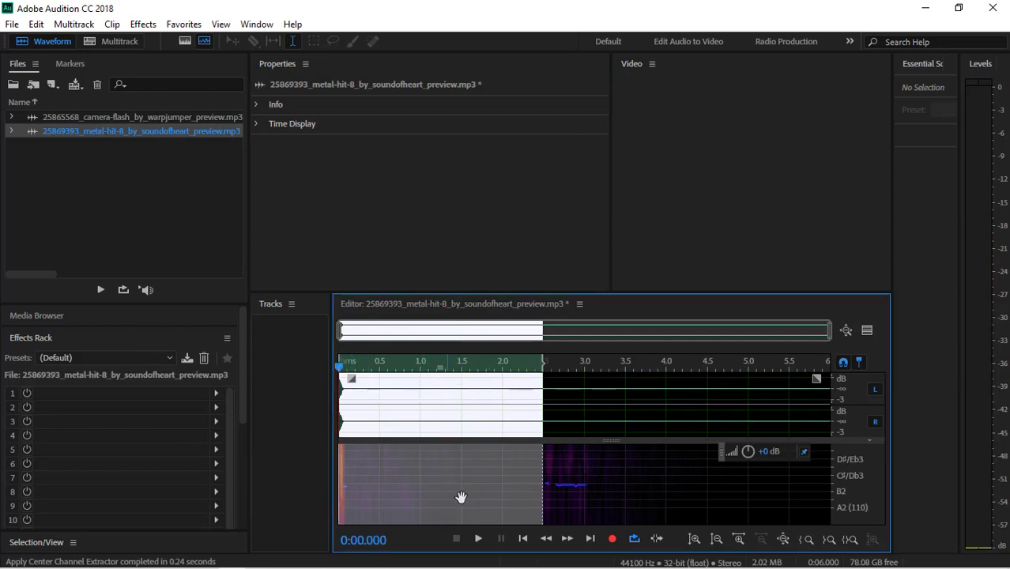
{"action": "left_click", "coordinate": [479, 540]}
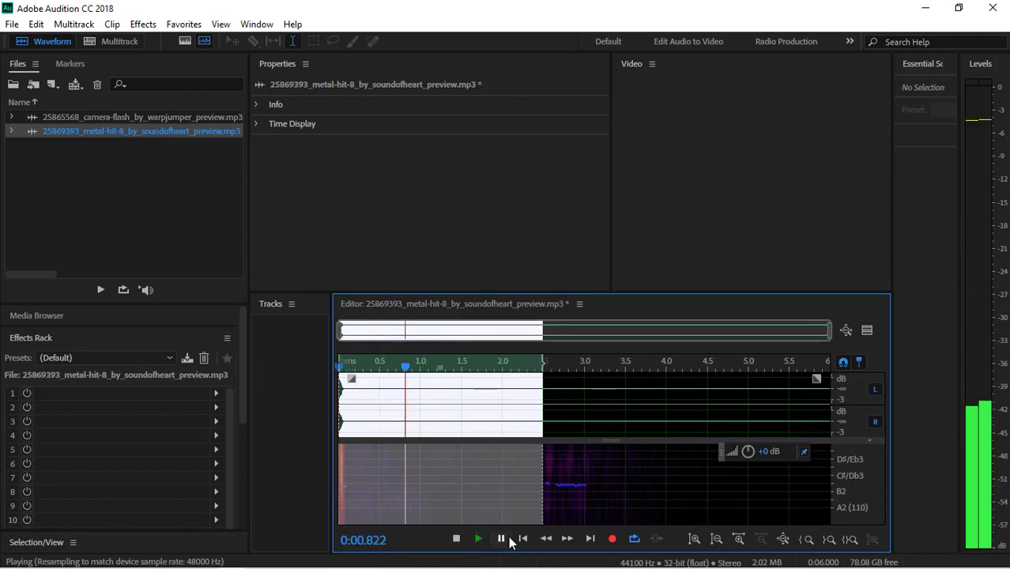
{"action": "left_click", "coordinate": [500, 540]}
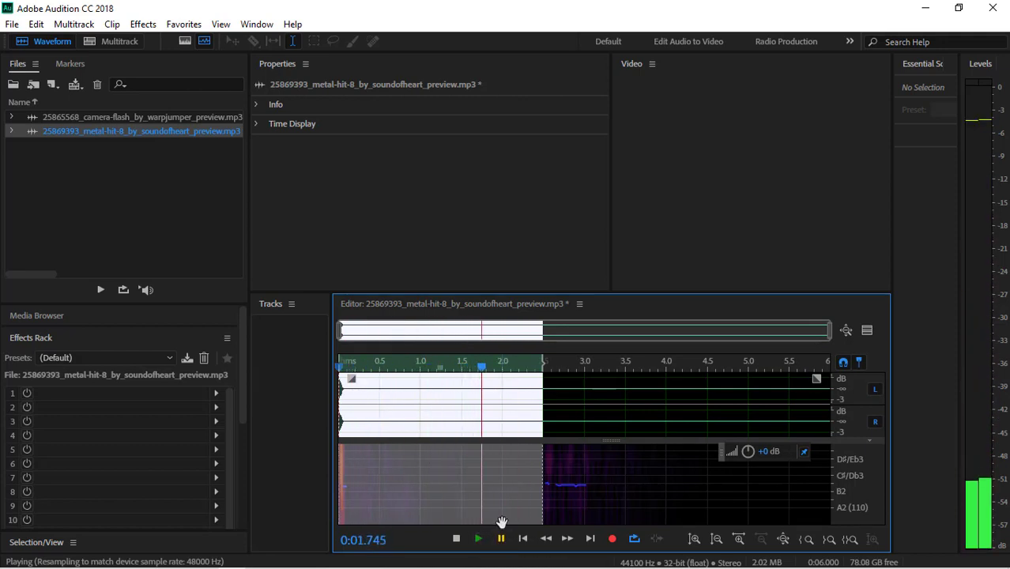
{"action": "key", "text": "ctrl+z"}
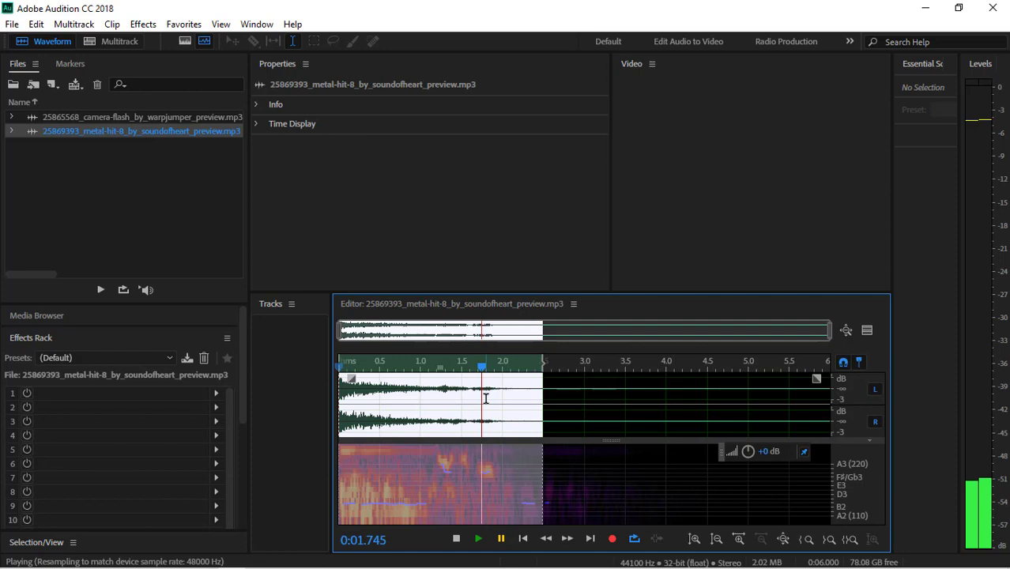
Select the clip's tail from about 0.9 s to 2.1 s and play it to listen for the unwanted sound.
{"action": "left_click_drag", "start_coordinate": [509, 398], "coordinate": [440, 377]}
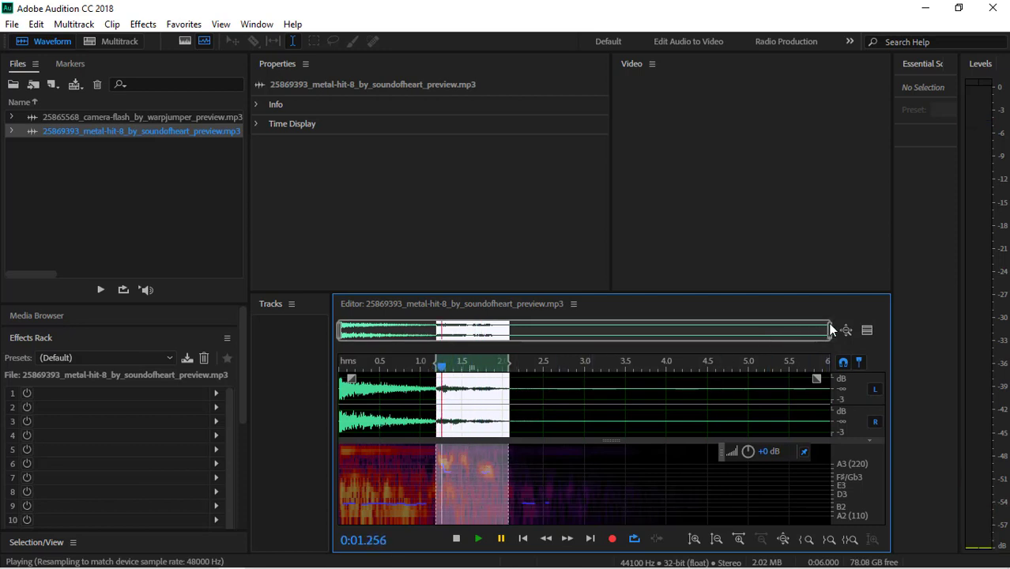
{"action": "left_click_drag", "start_coordinate": [831, 329], "coordinate": [537, 375]}
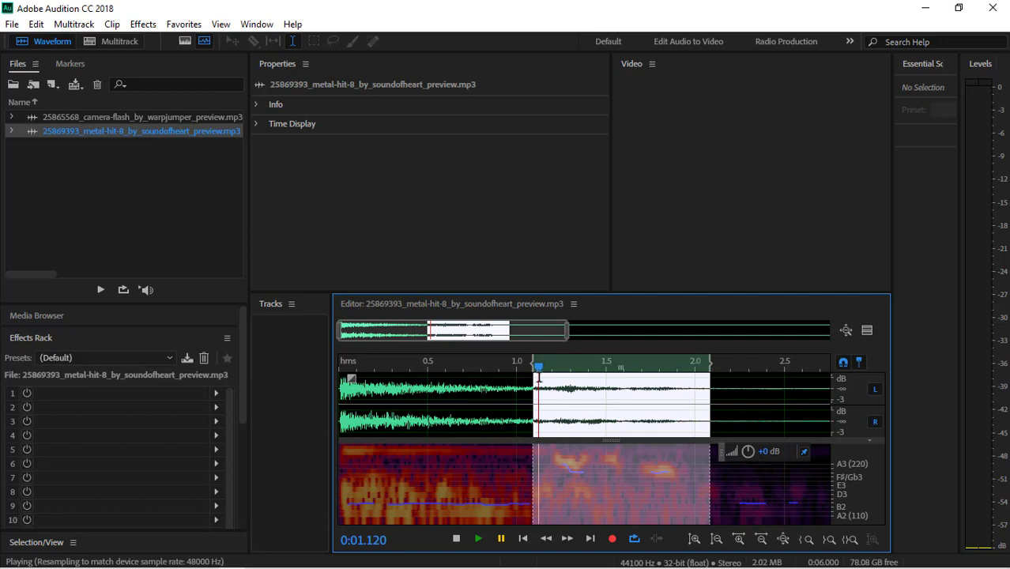
{"action": "key", "text": "space"}
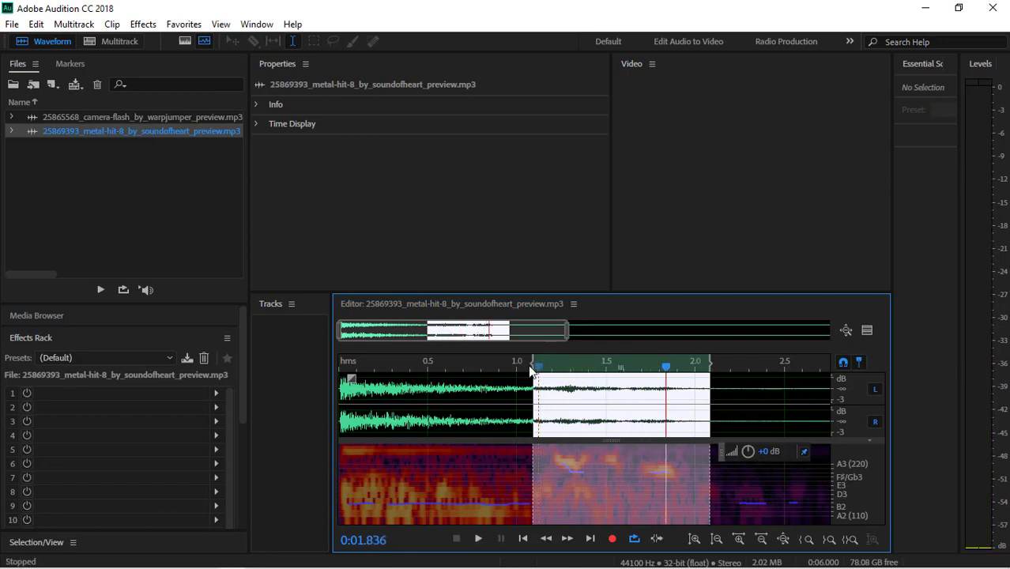
{"action": "left_click_drag", "start_coordinate": [529, 369], "coordinate": [499, 362]}
{"action": "left_click_drag", "start_coordinate": [559, 370], "coordinate": [521, 370]}
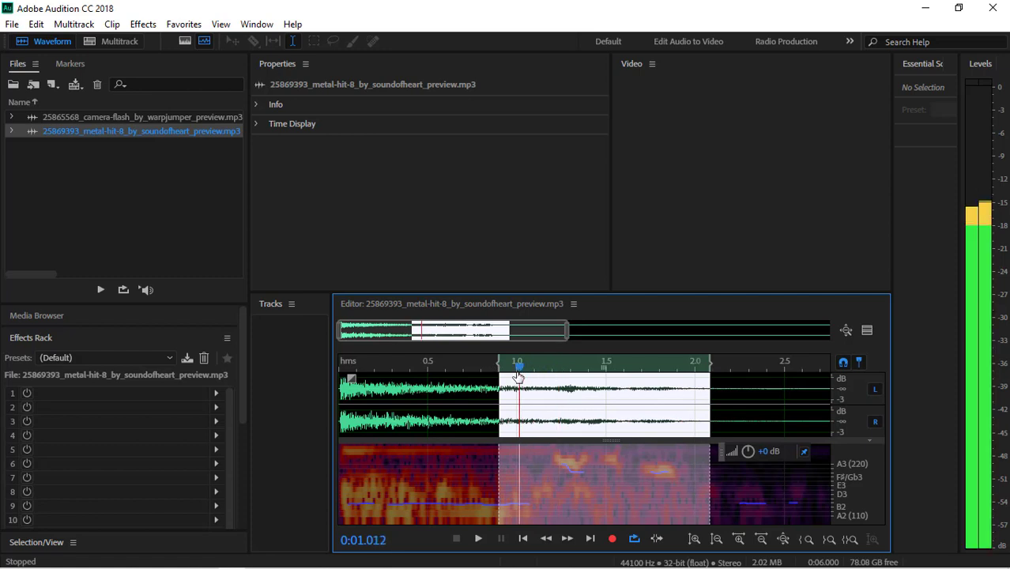
{"action": "key", "text": "space"}
{"action": "key", "text": "space"}
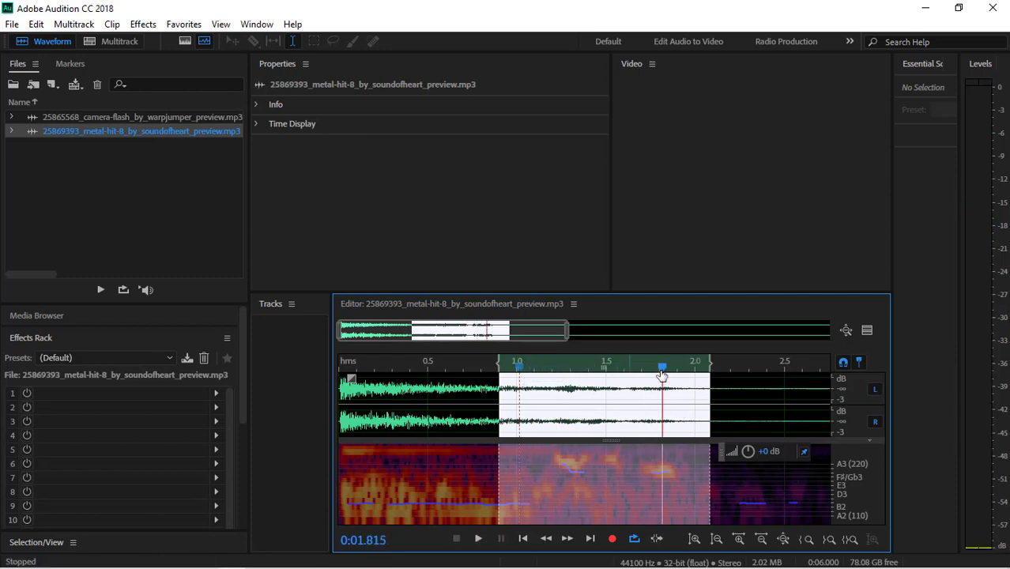
Extend the selection's start back to about 0.5 s and replay the passage to locate where the unwanted sound begins.
{"action": "left_click_drag", "start_coordinate": [656, 371], "coordinate": [435, 370]}
{"action": "key", "text": "space"}
{"action": "key", "text": "space"}
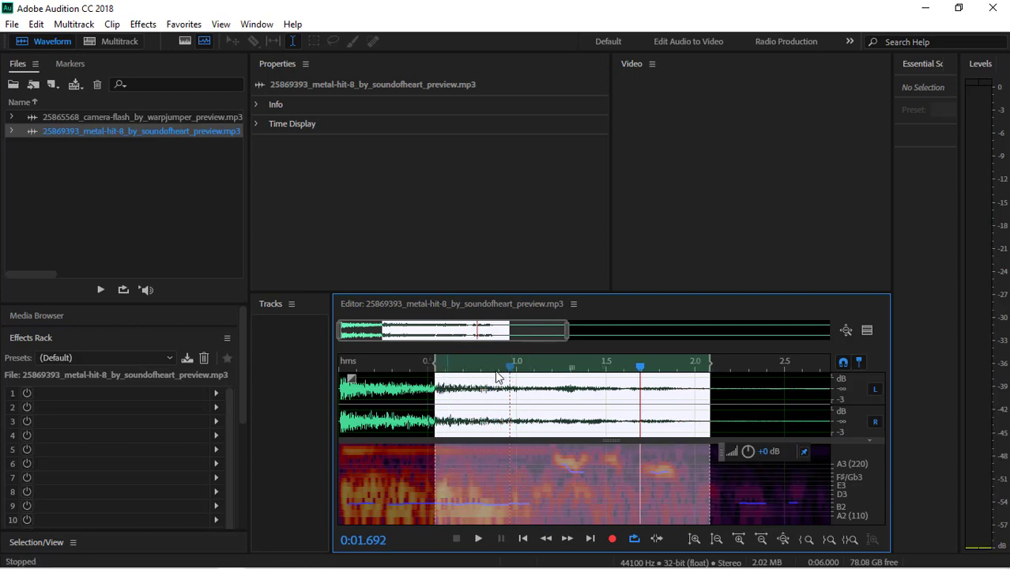
{"action": "left_click_drag", "start_coordinate": [641, 370], "coordinate": [493, 371]}
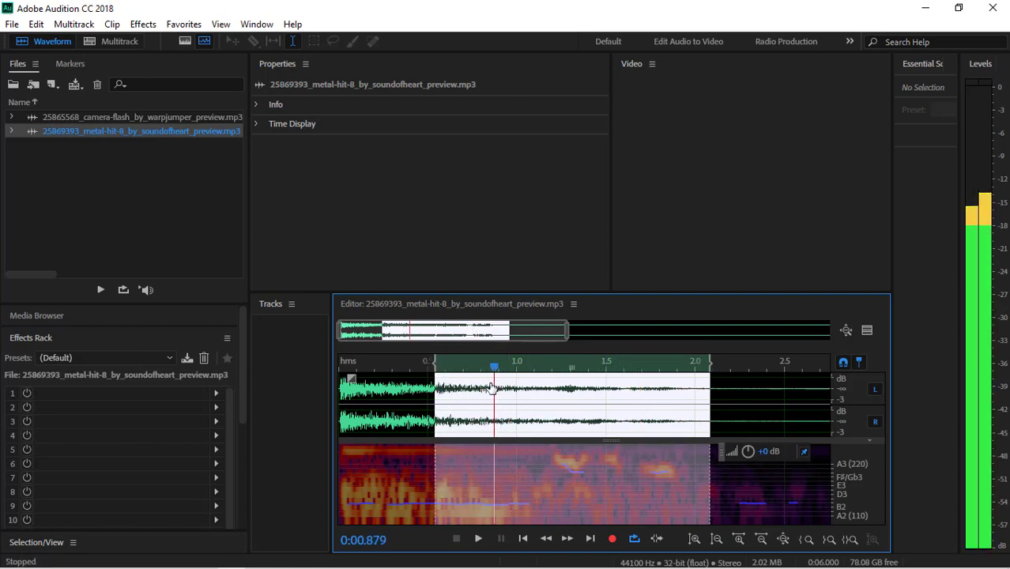
{"action": "key", "text": "space"}
{"action": "key", "text": "space"}
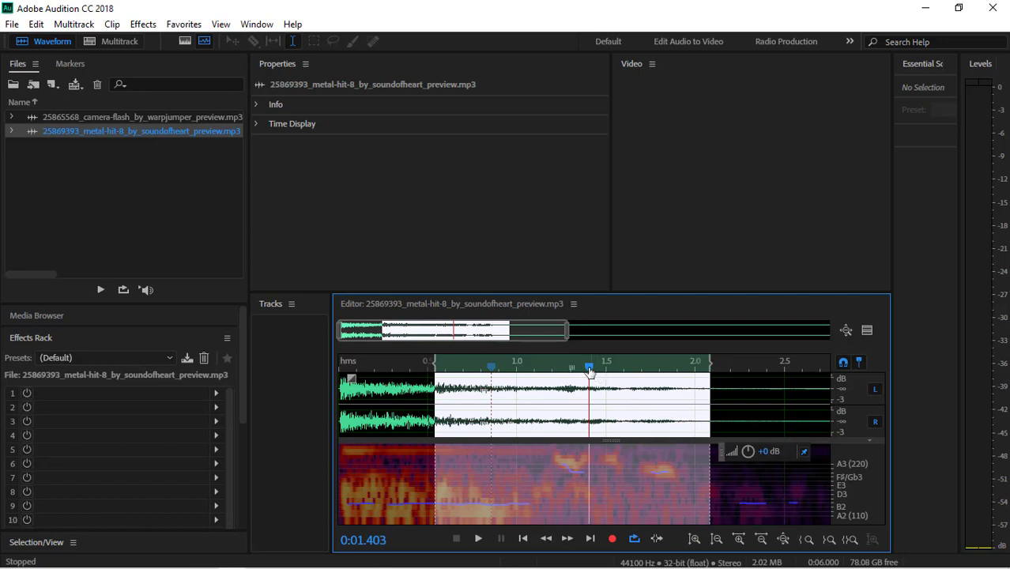
{"action": "left_click_drag", "start_coordinate": [589, 371], "coordinate": [538, 372]}
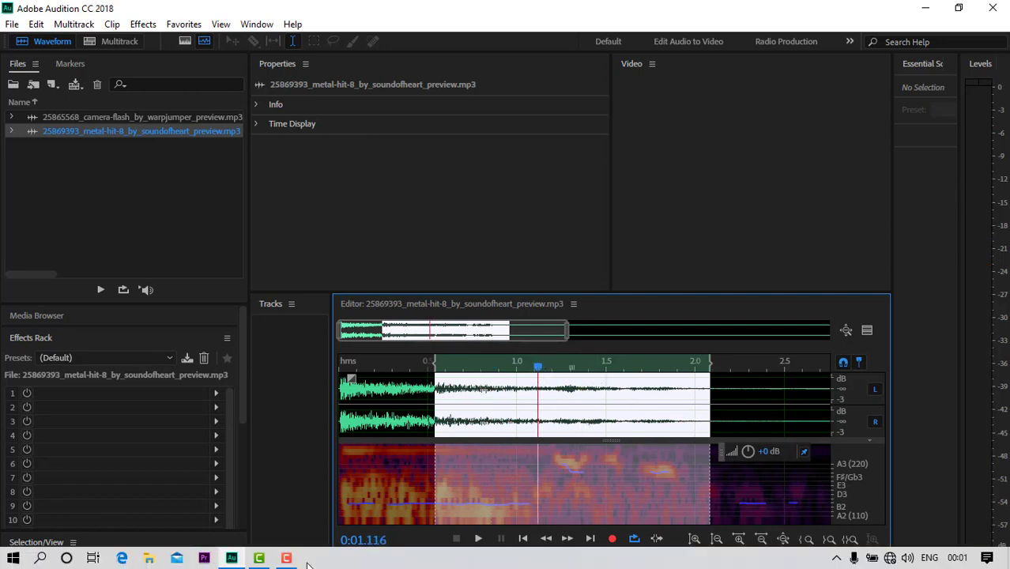
{"action": "left_click", "coordinate": [287, 559]}
{"action": "left_click", "coordinate": [864, 471]}
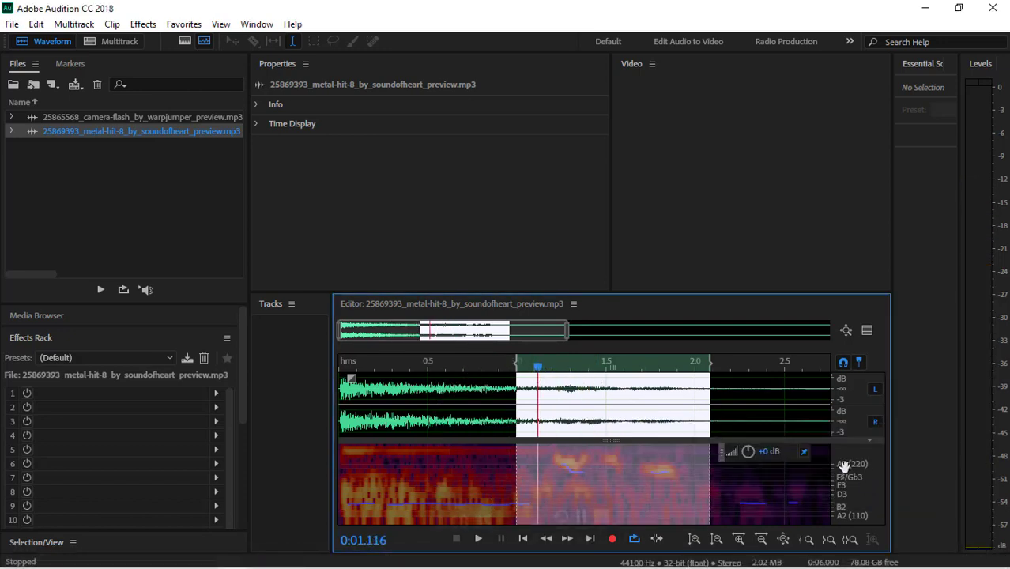
Silence the audio from about 1.0 s to 2.1 s and play across the edit.
{"action": "right_click", "coordinate": [589, 388]}
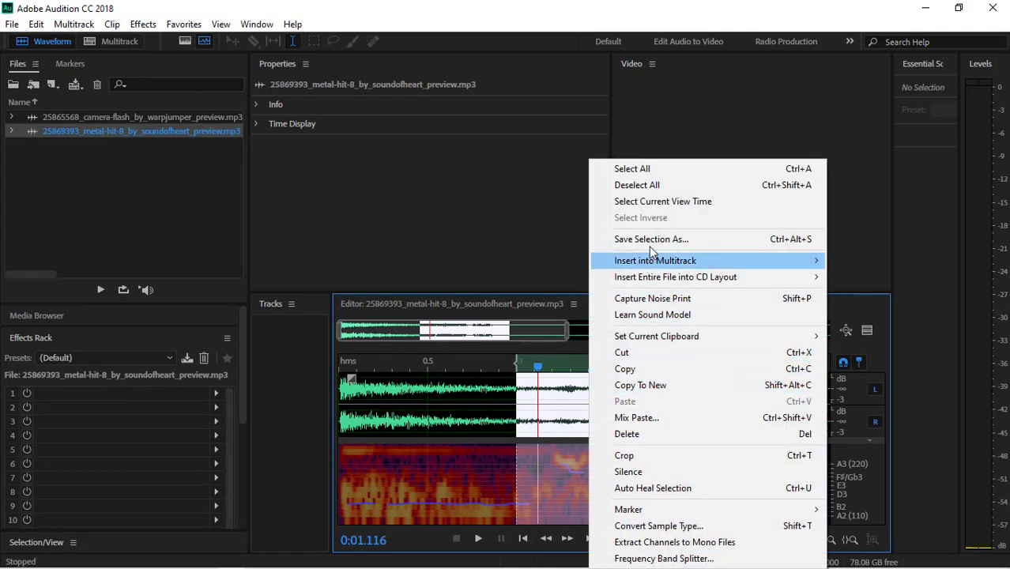
{"action": "left_click", "coordinate": [628, 473]}
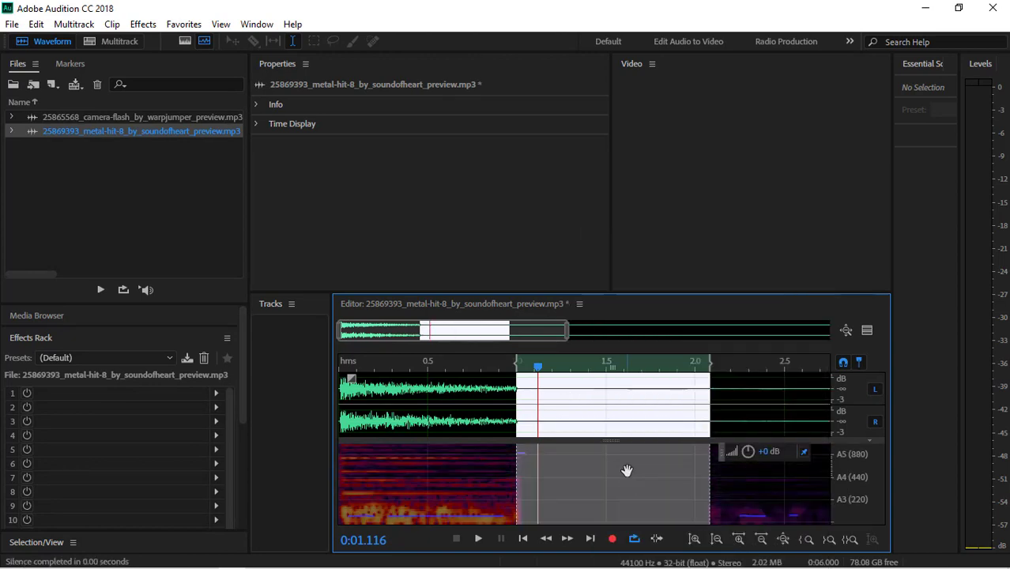
{"action": "left_click_drag", "start_coordinate": [539, 372], "coordinate": [478, 368]}
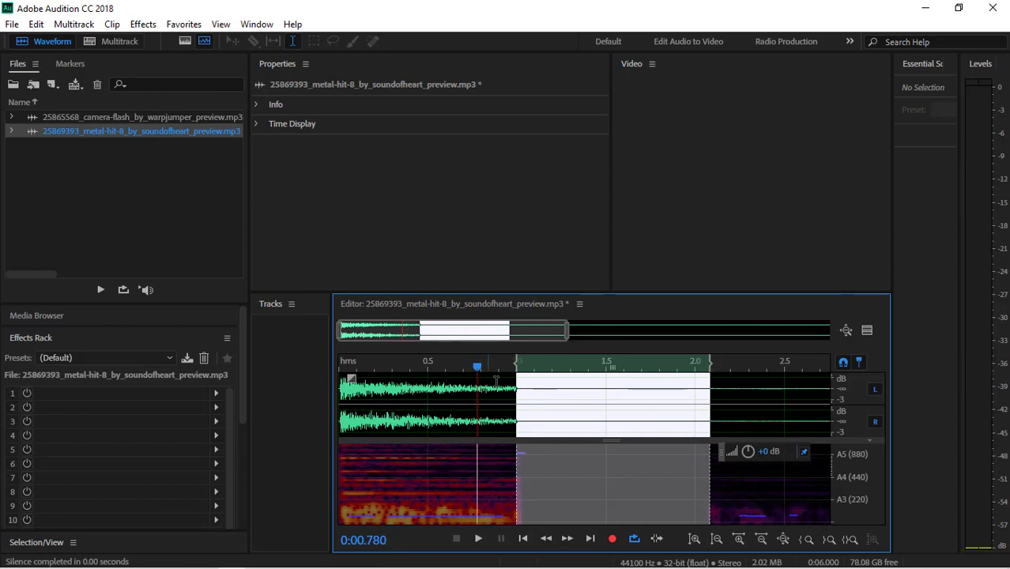
{"action": "key", "text": "space"}
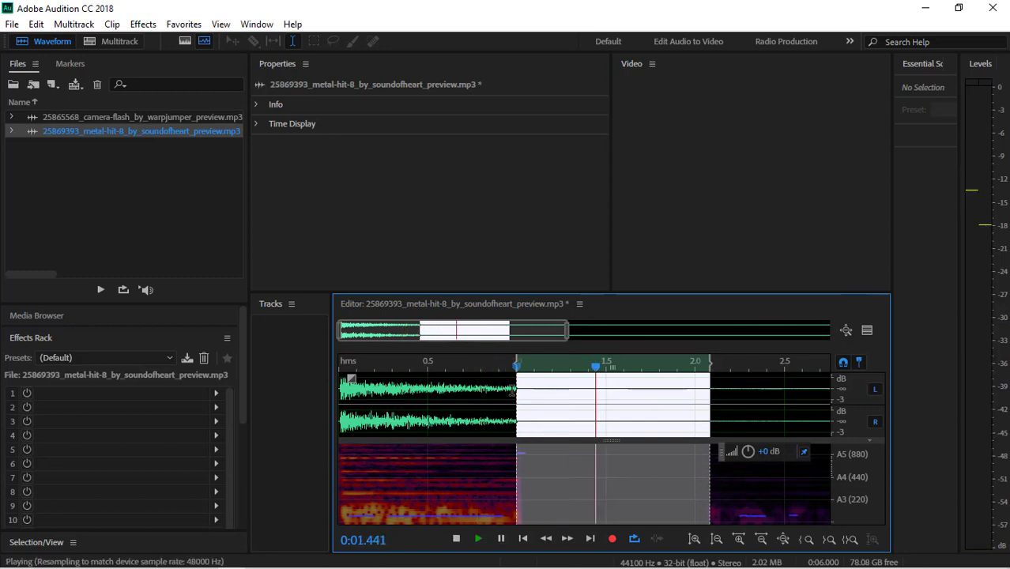
{"action": "key", "text": "space"}
Extend the selection back to the clip's beginning and play the edited audio from the start.
{"action": "left_click", "coordinate": [362, 370]}
{"action": "left_click_drag", "start_coordinate": [370, 370], "coordinate": [340, 367]}
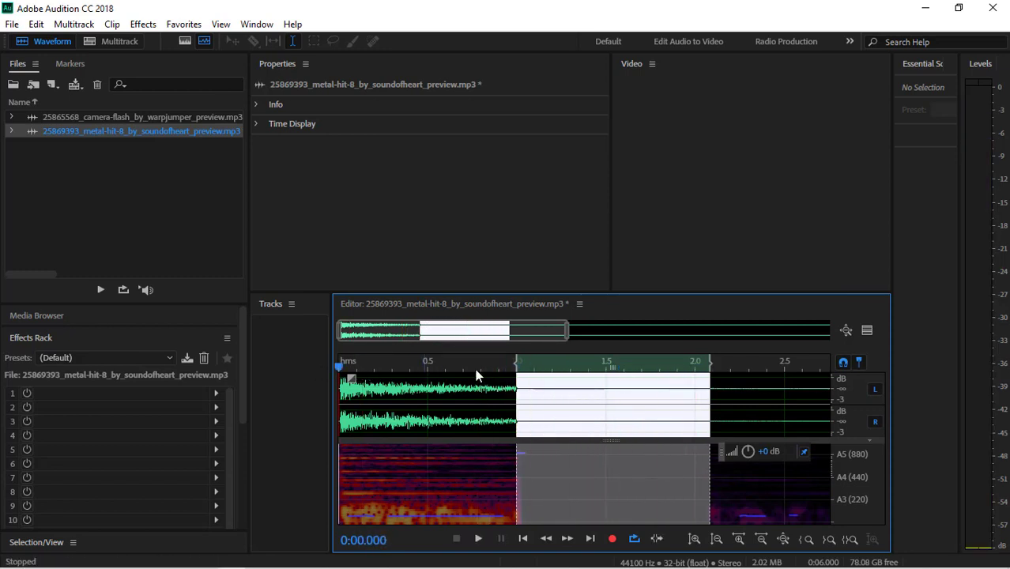
{"action": "left_click", "coordinate": [515, 365]}
{"action": "left_click_drag", "start_coordinate": [517, 359], "coordinate": [263, 410]}
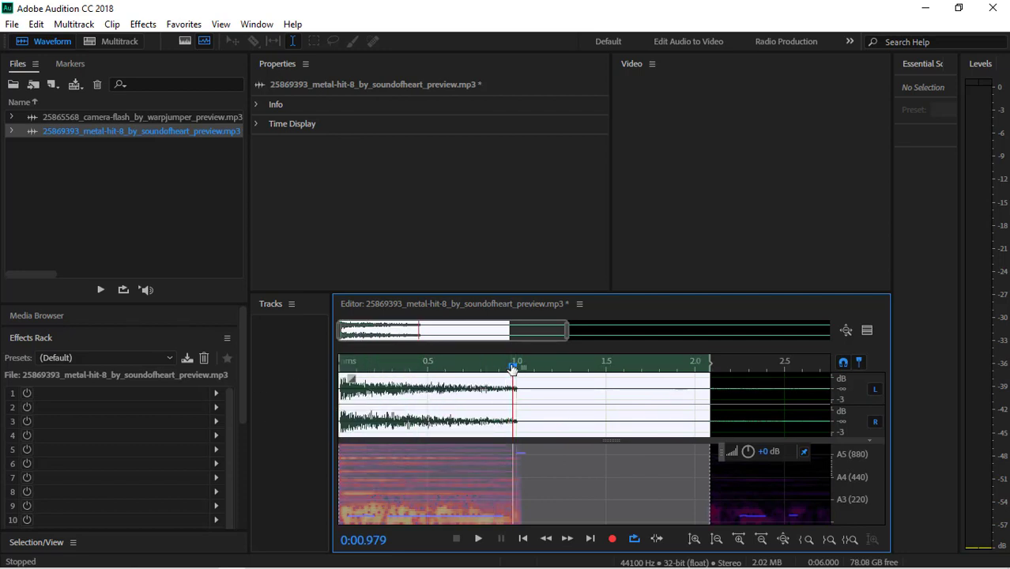
{"action": "left_click_drag", "start_coordinate": [514, 368], "coordinate": [327, 378]}
{"action": "key", "text": "space"}
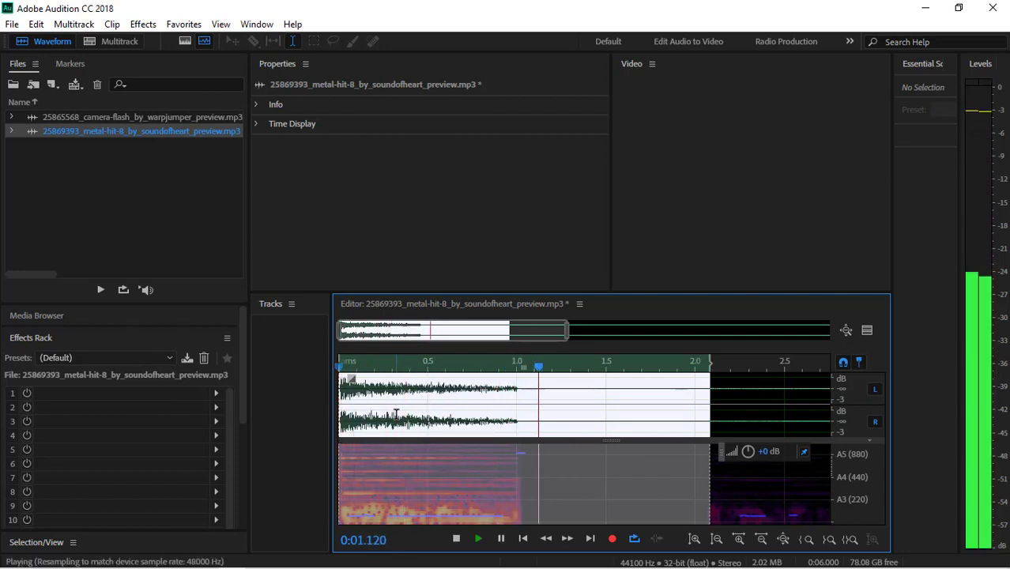
{"action": "key", "text": "space"}
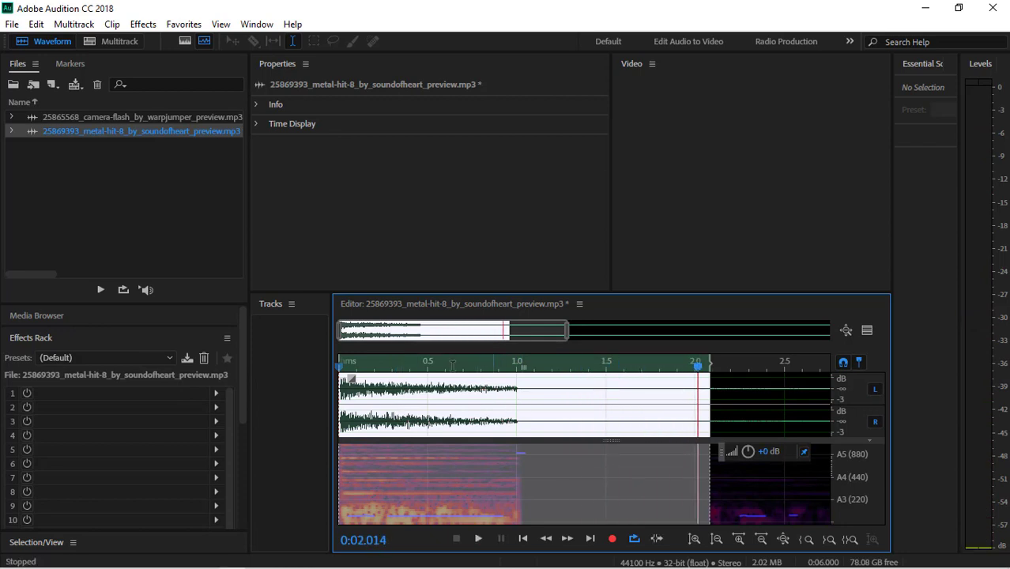
{"action": "left_click_drag", "start_coordinate": [435, 364], "coordinate": [283, 372]}
{"action": "key", "text": "space"}
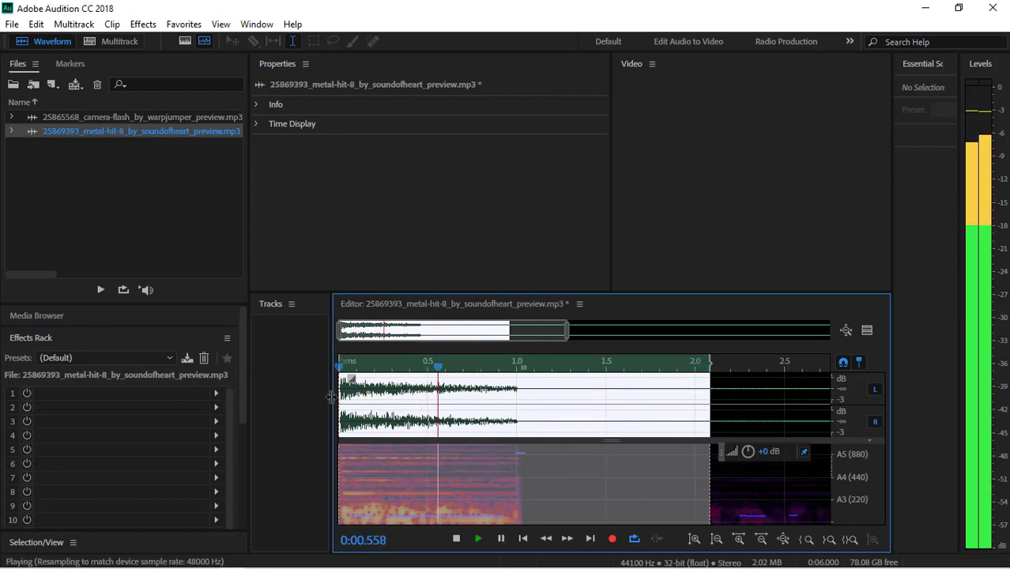
{"action": "key", "text": "space"}
Select everything from about 1.075 s, just past the metal hit, to the end of the file and delete it.
{"action": "left_click_drag", "start_coordinate": [540, 411], "coordinate": [168, 443]}
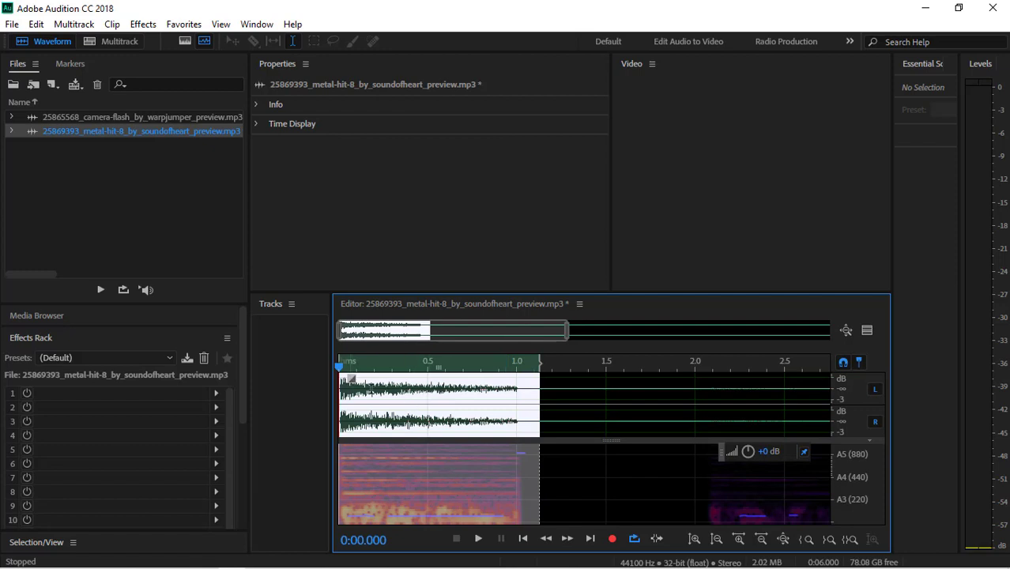
{"action": "left_click", "coordinate": [591, 404]}
{"action": "left_click_drag", "start_coordinate": [533, 391], "coordinate": [835, 395]}
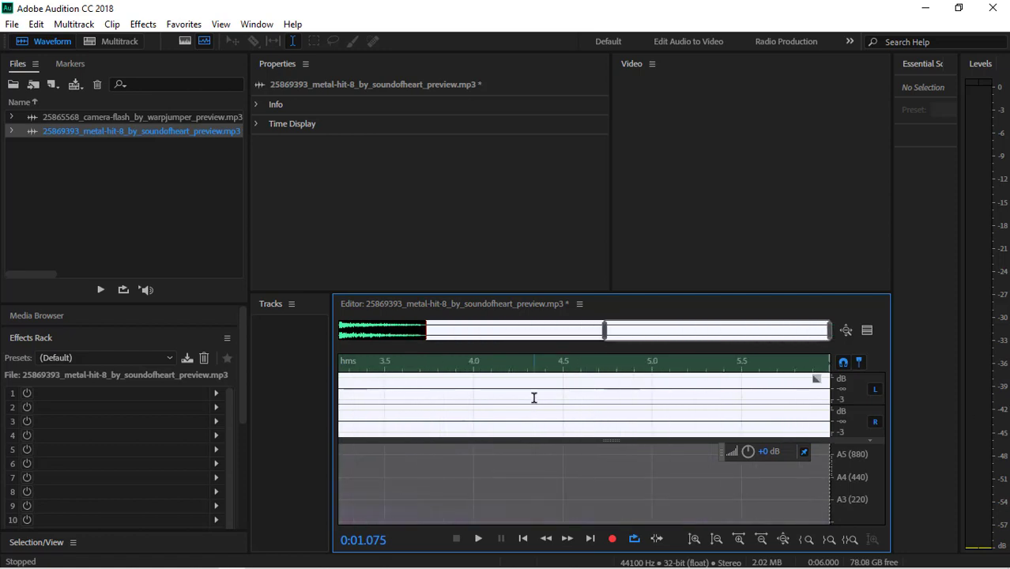
{"action": "right_click", "coordinate": [533, 398]}
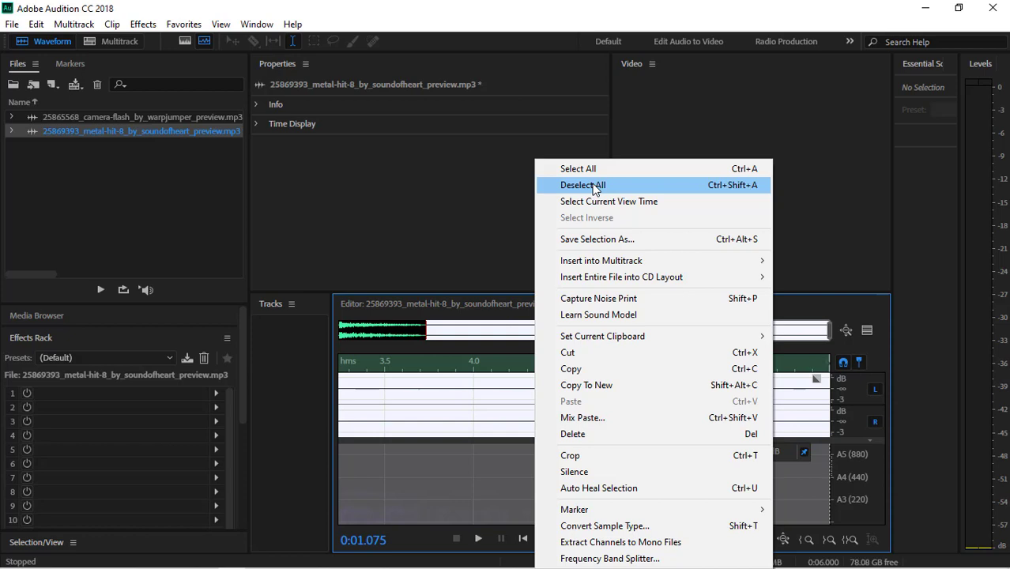
{"action": "left_click", "coordinate": [557, 434]}
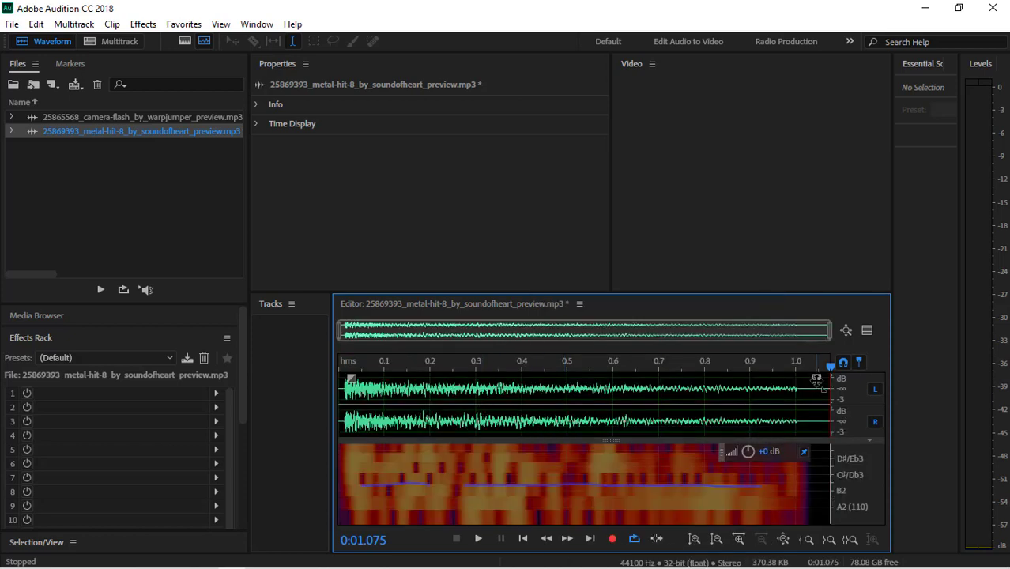
Fade out the trimmed clip's ending from about 0.9 s and play the result from the beginning.
{"action": "left_click_drag", "start_coordinate": [817, 380], "coordinate": [752, 425]}
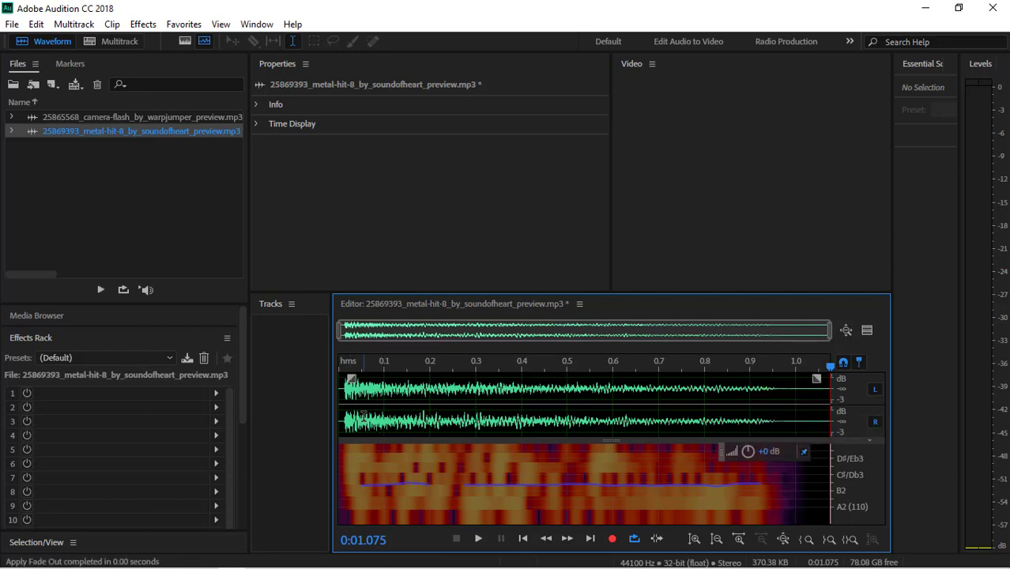
{"action": "key", "text": "space"}
{"action": "key", "text": "space"}
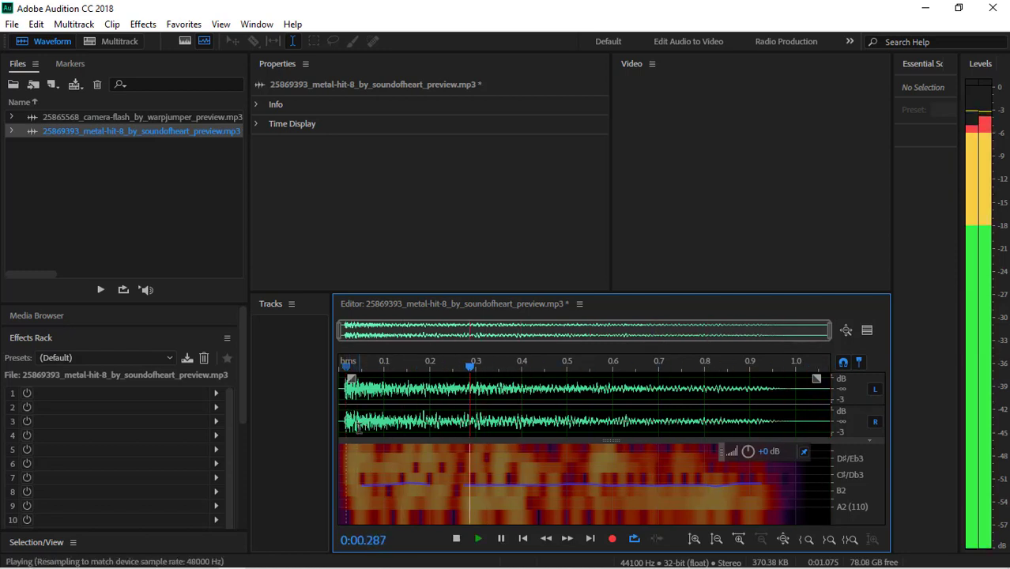
{"action": "key", "text": "space"}
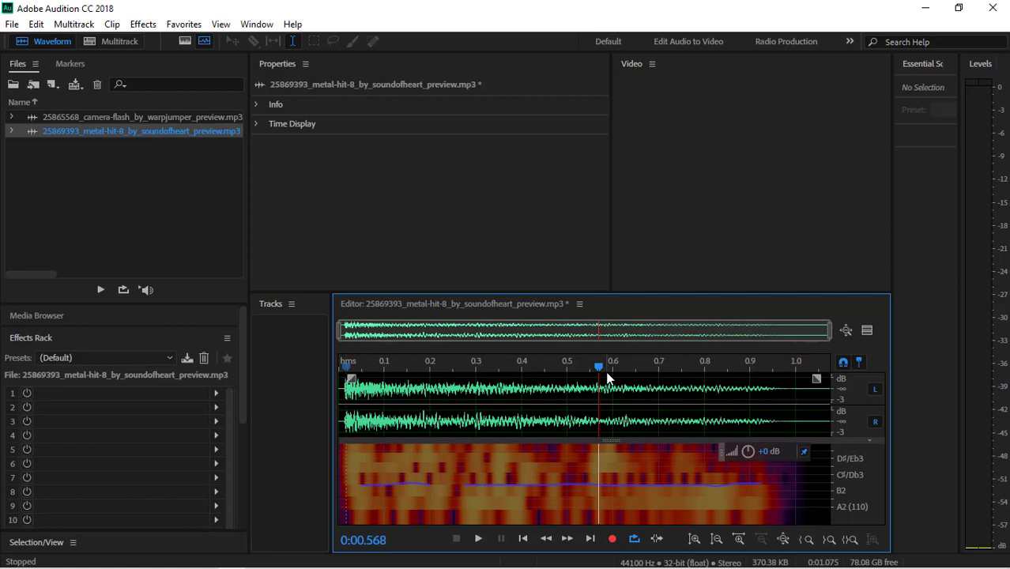
{"action": "left_click_drag", "start_coordinate": [597, 370], "coordinate": [267, 401]}
{"action": "key", "text": "space"}
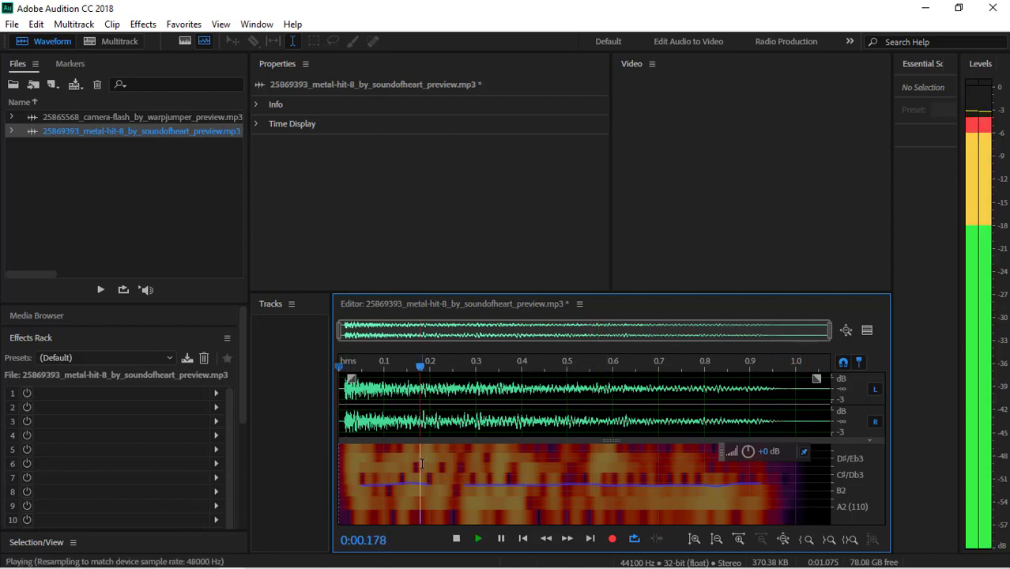